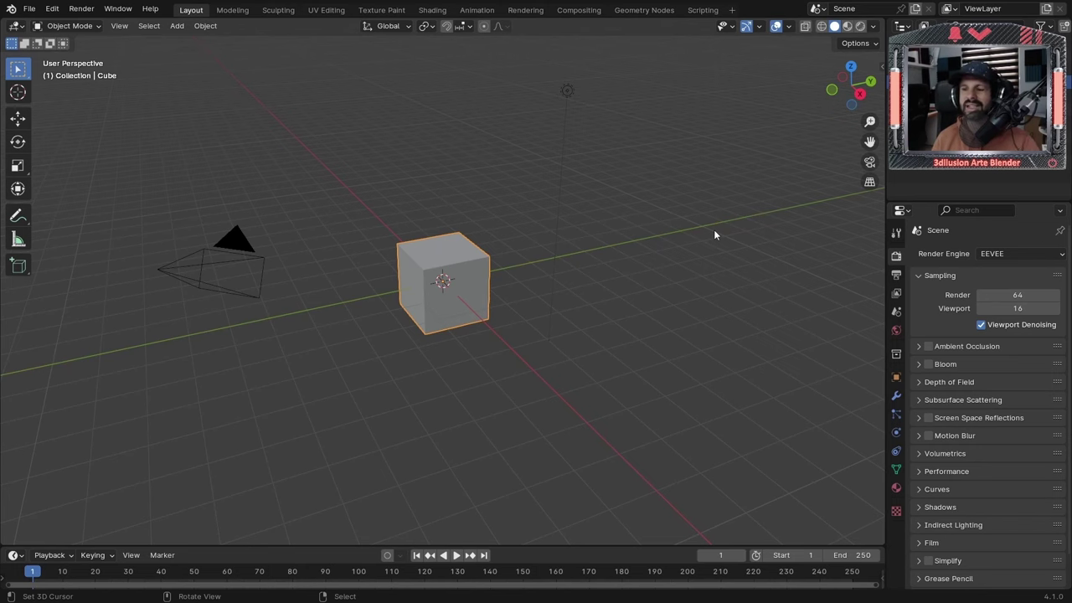
Apply Quick Smoke to the cube, then review the domain mesh data and the cube's material settings
click(896, 432)
click(205, 25)
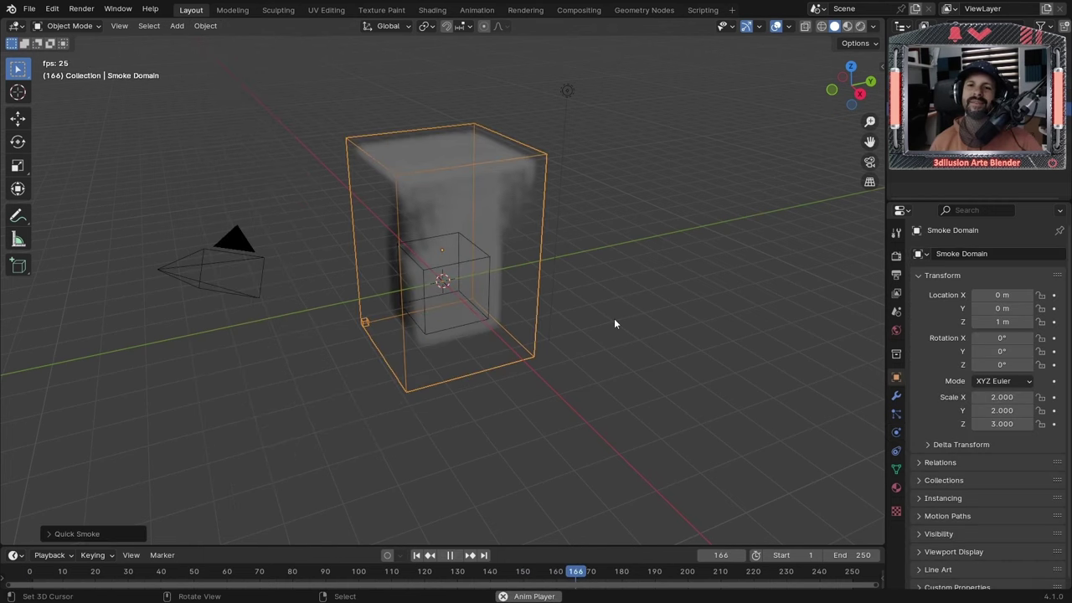
click(896, 469)
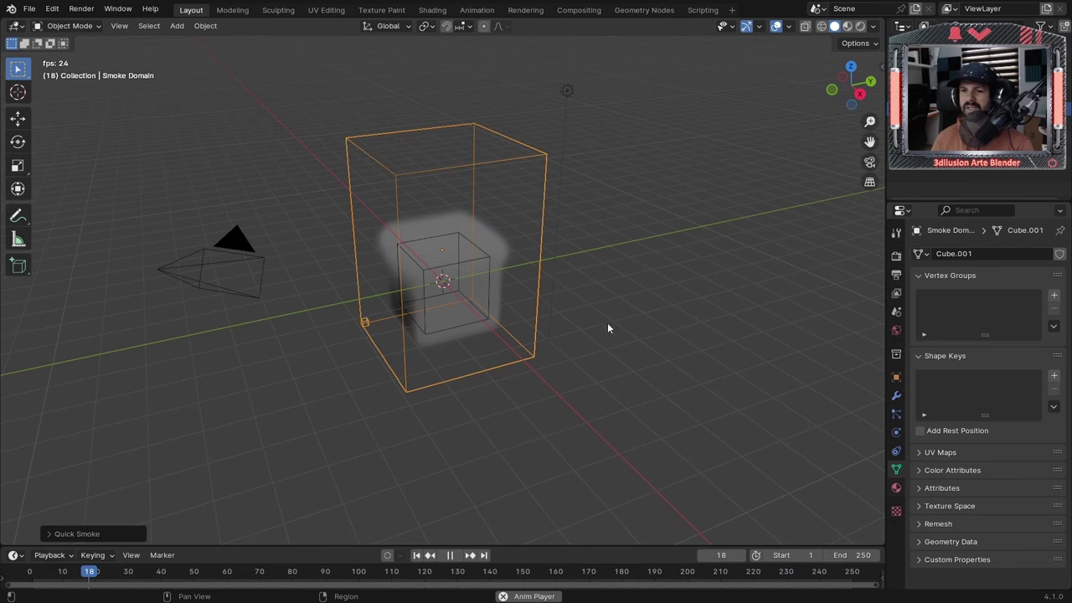
click(896, 488)
click(466, 290)
Stop playback at frame 59 and inspect the cube's smoke flow and the Gas domain at resolution 32
key(space)
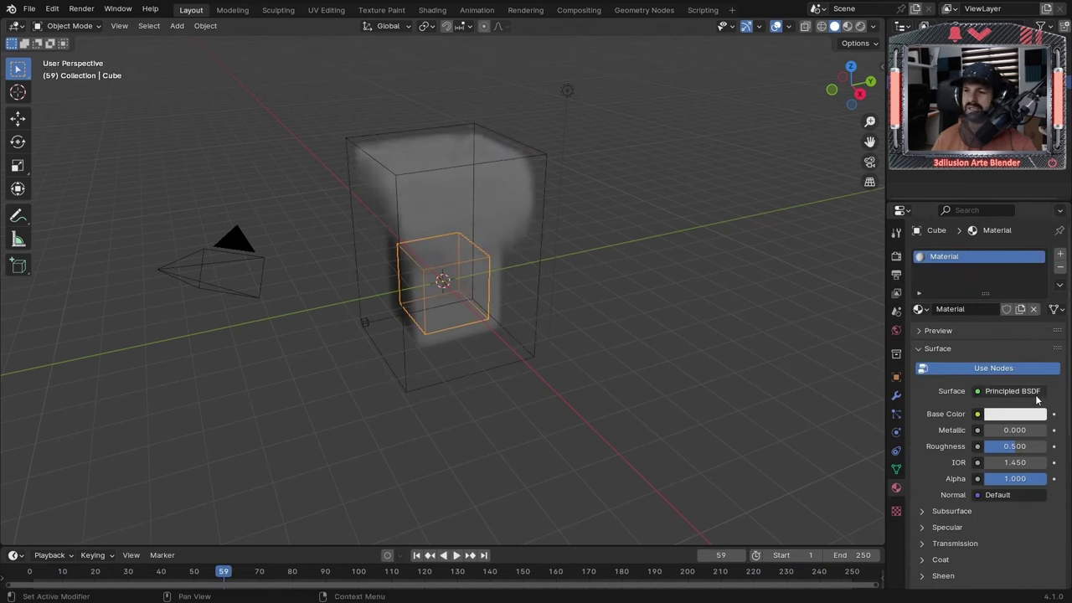
click(896, 432)
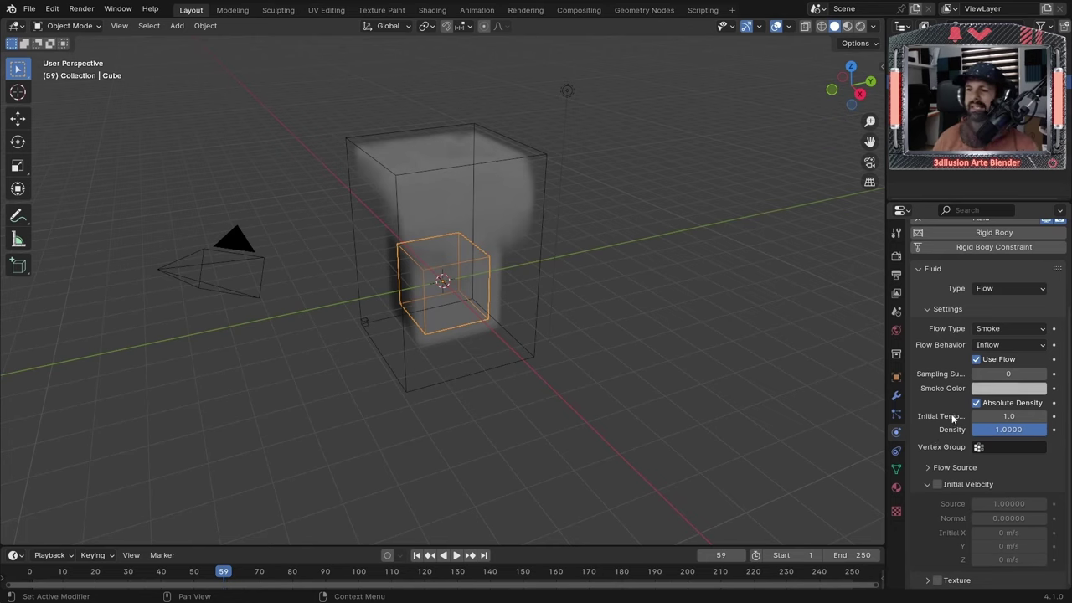
click(539, 291)
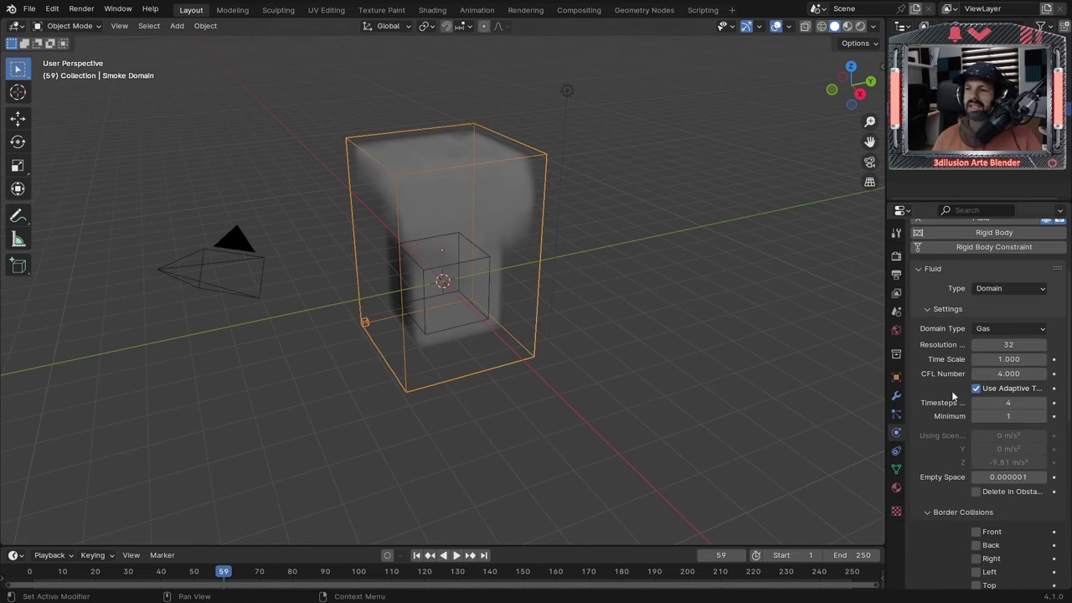
scroll(952, 392, down, 3)
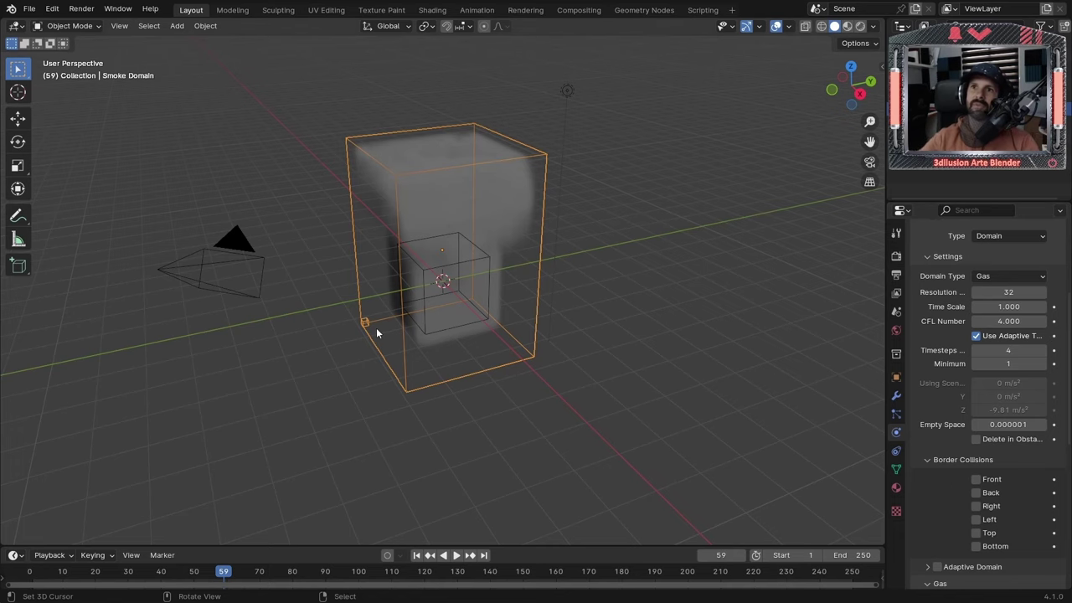
middle_drag(376, 331, 511, 373)
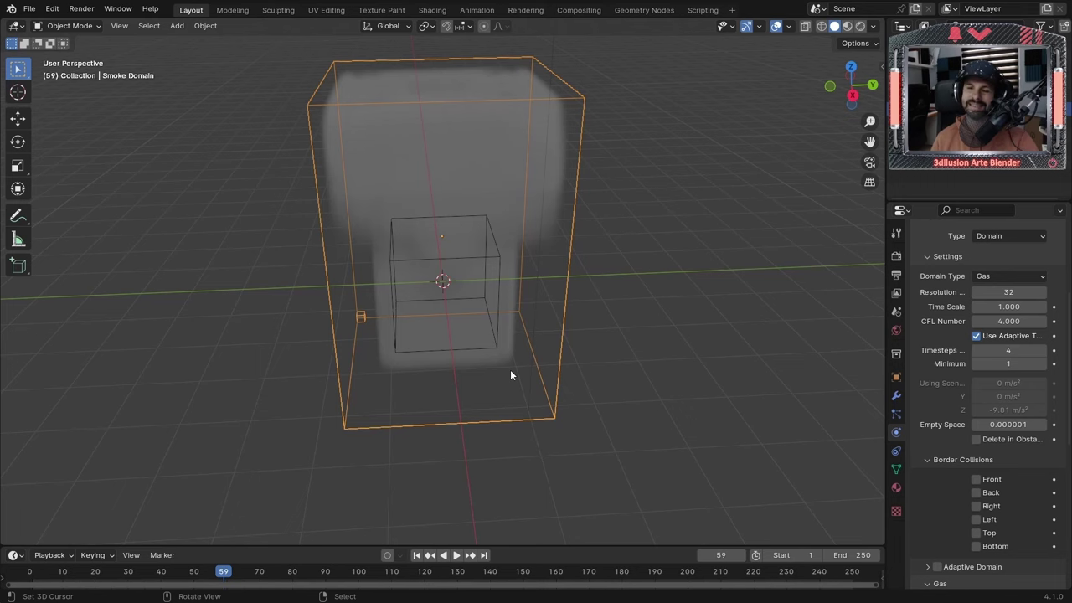
Delete the smoke domain and the emitting cube
key(Delete)
click(462, 348)
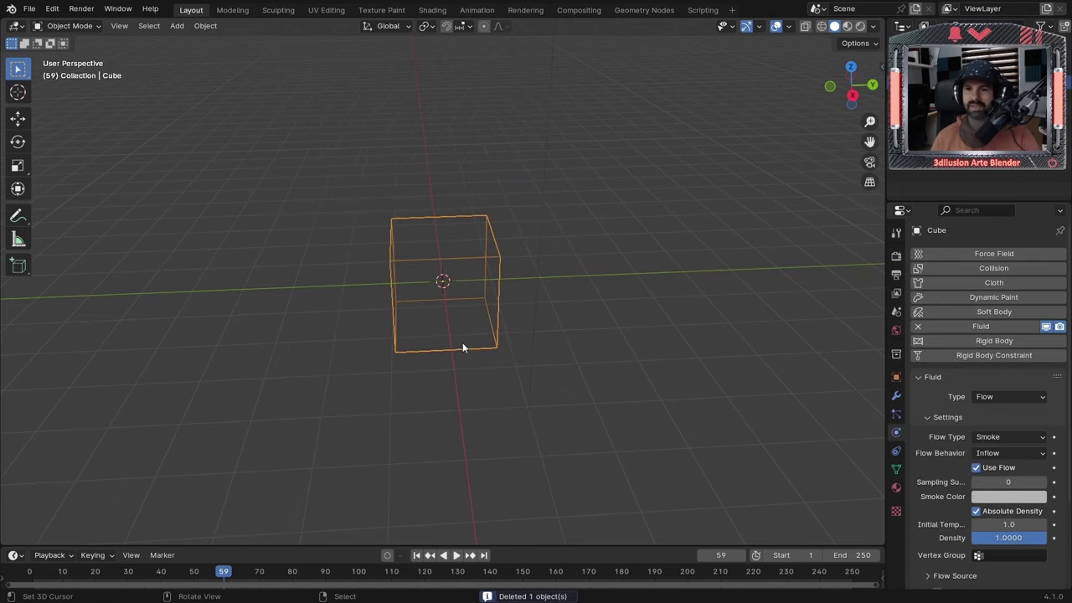
key(Delete)
Import every VF01 frame from the 'VDB - valve flame 01' folder as an OpenVDB volume sequence
key(shift+a)
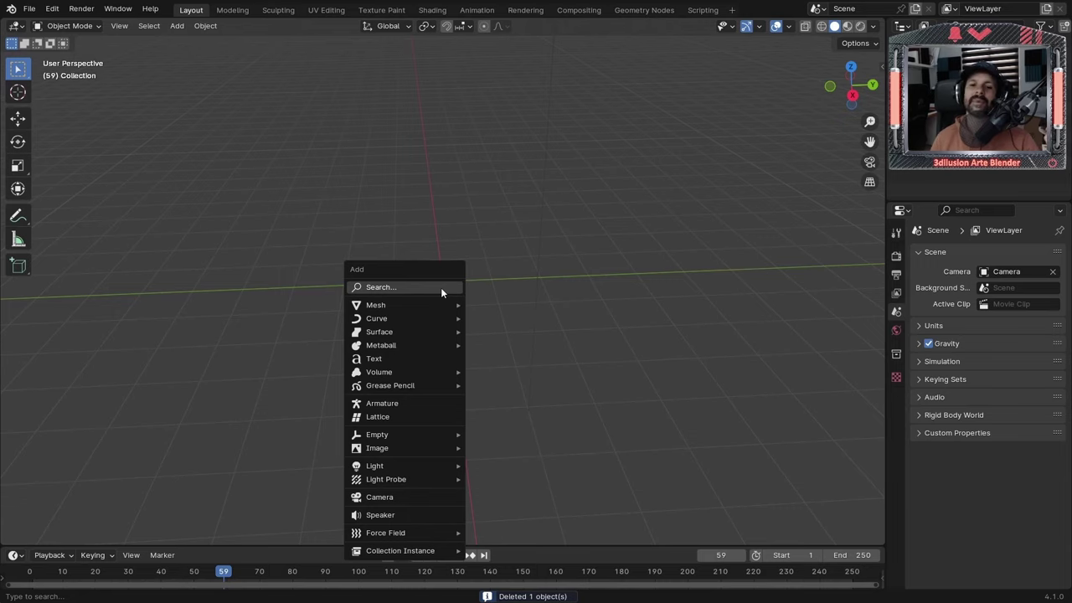
mouse_move(379, 371)
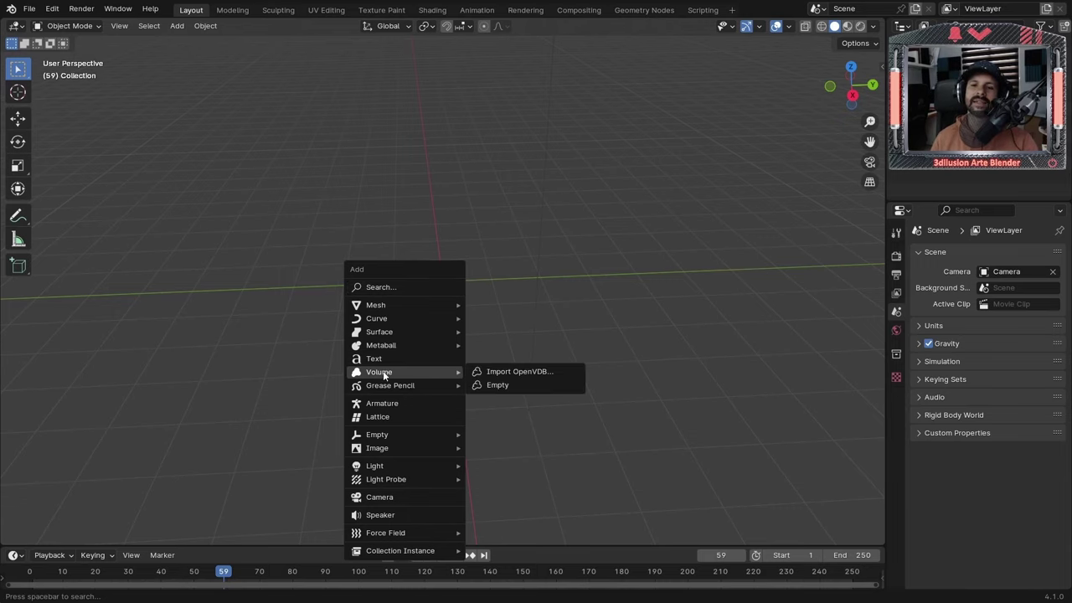
click(530, 374)
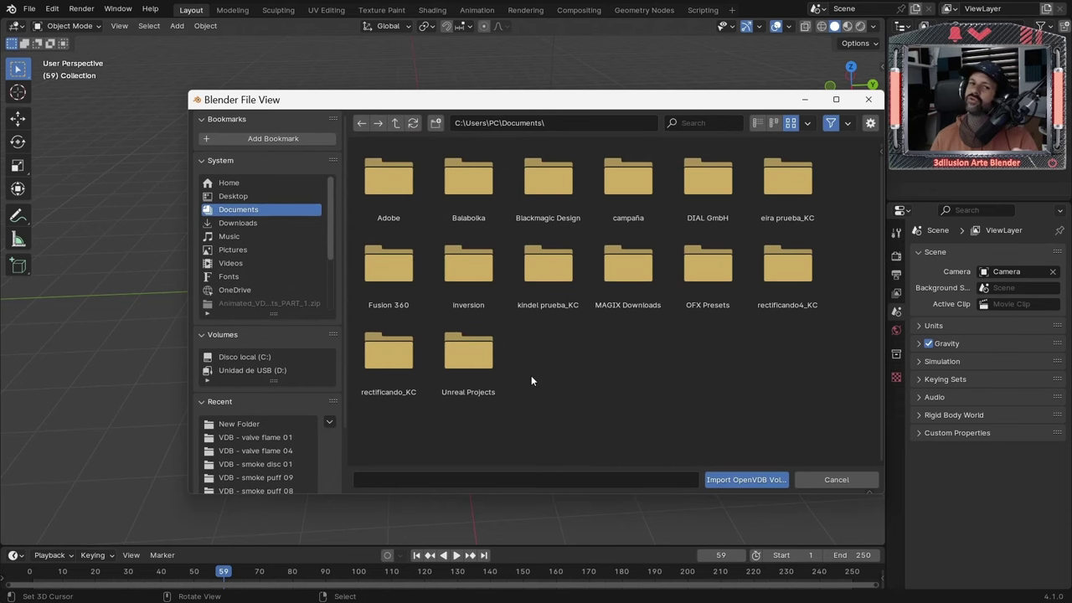
click(249, 438)
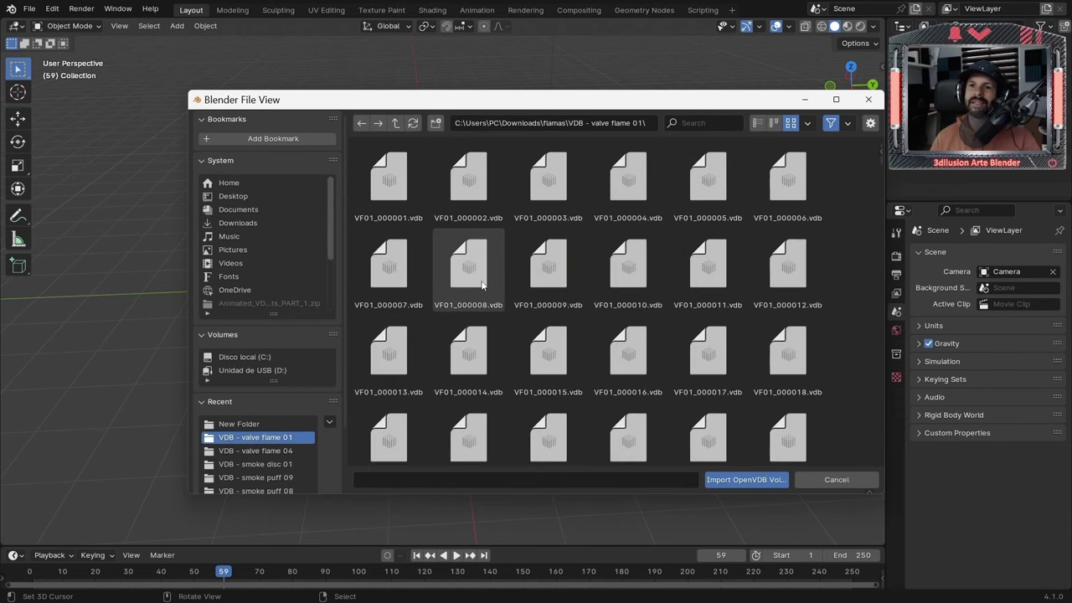
scroll(510, 304, down, 2)
scroll(511, 304, down, 2)
scroll(511, 304, down, 2)
scroll(510, 304, down, 2)
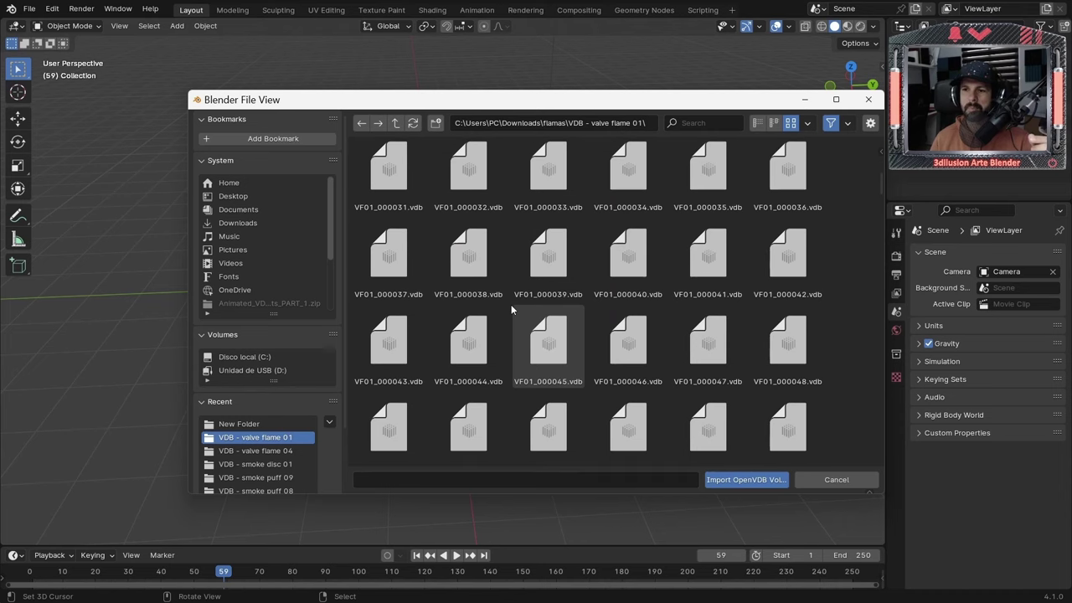
scroll(511, 304, down, 2)
scroll(513, 303, down, 2)
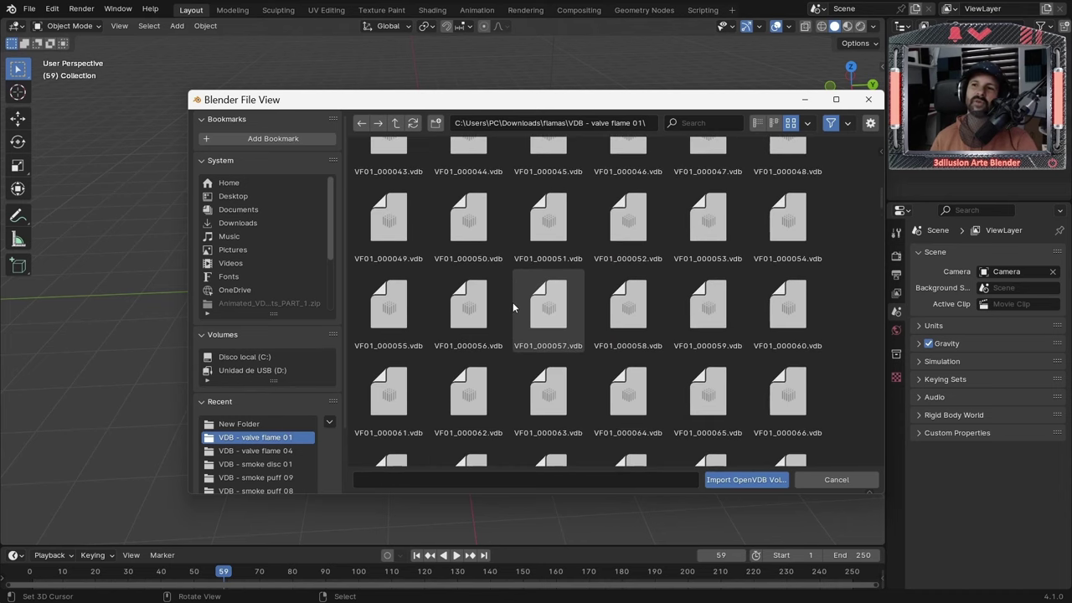
scroll(512, 302, up, 5)
scroll(512, 302, up, 5)
key(a)
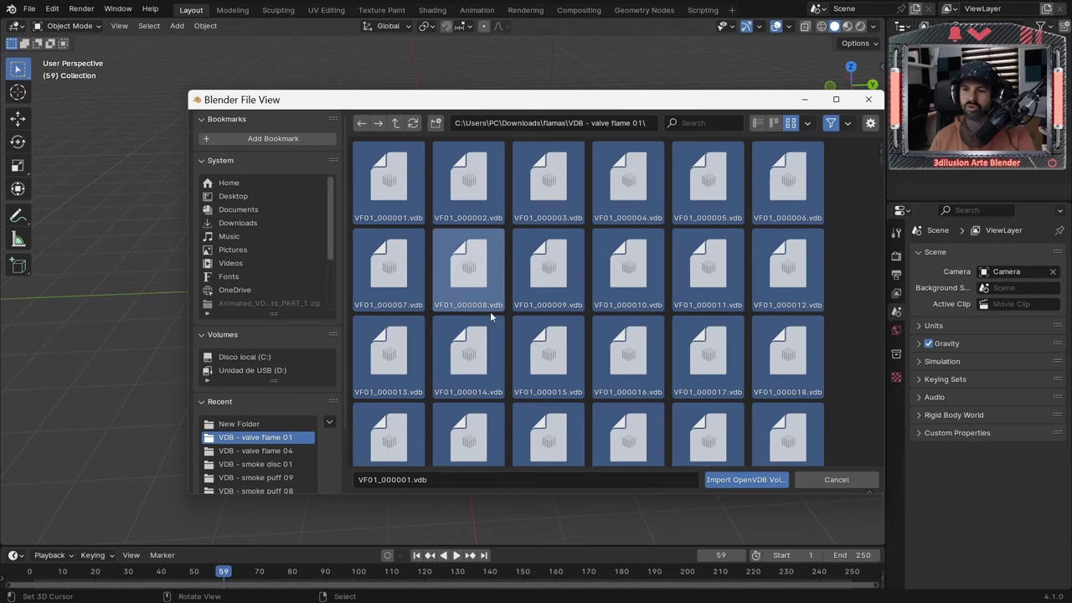
click(725, 479)
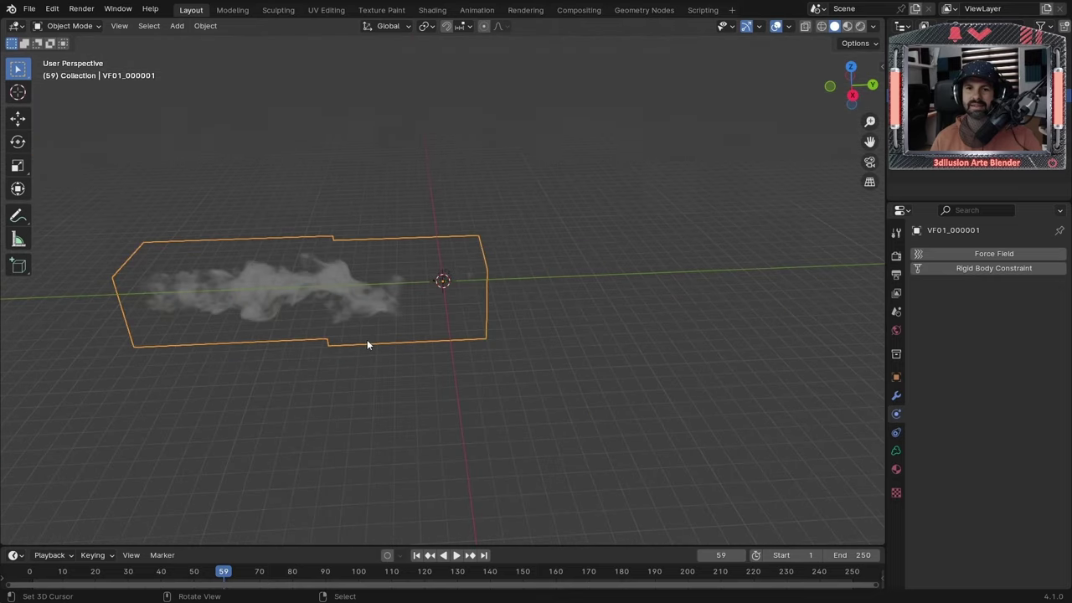
Scale the smoke volume up and play the sequence to preview its size beside the camera
middle_drag(367, 339, 481, 321)
scroll(481, 321, up, 4)
key(space)
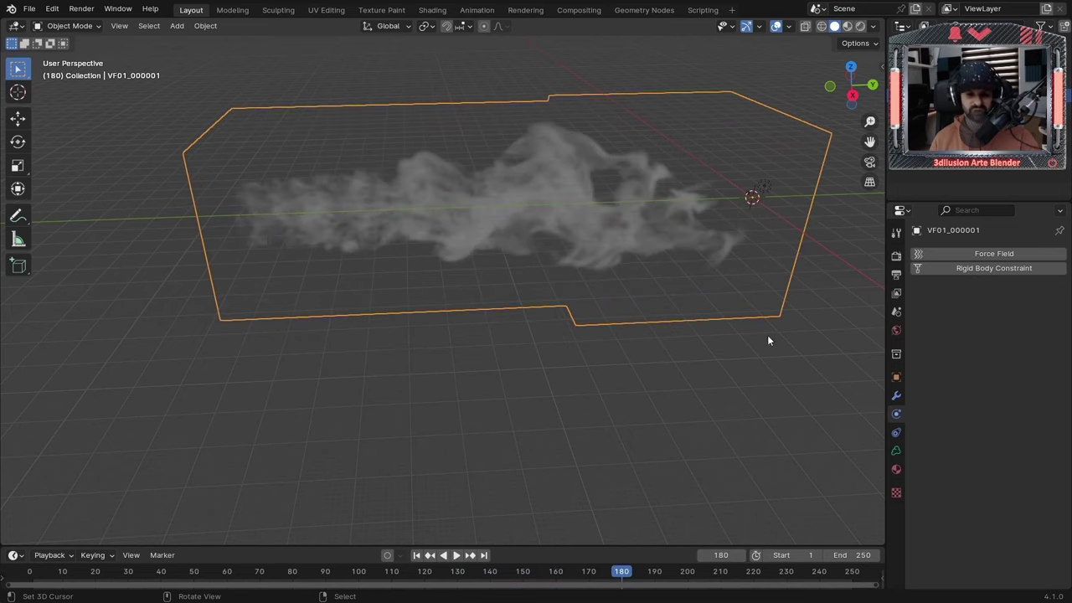
key(s)
click(669, 323)
key(shift+s)
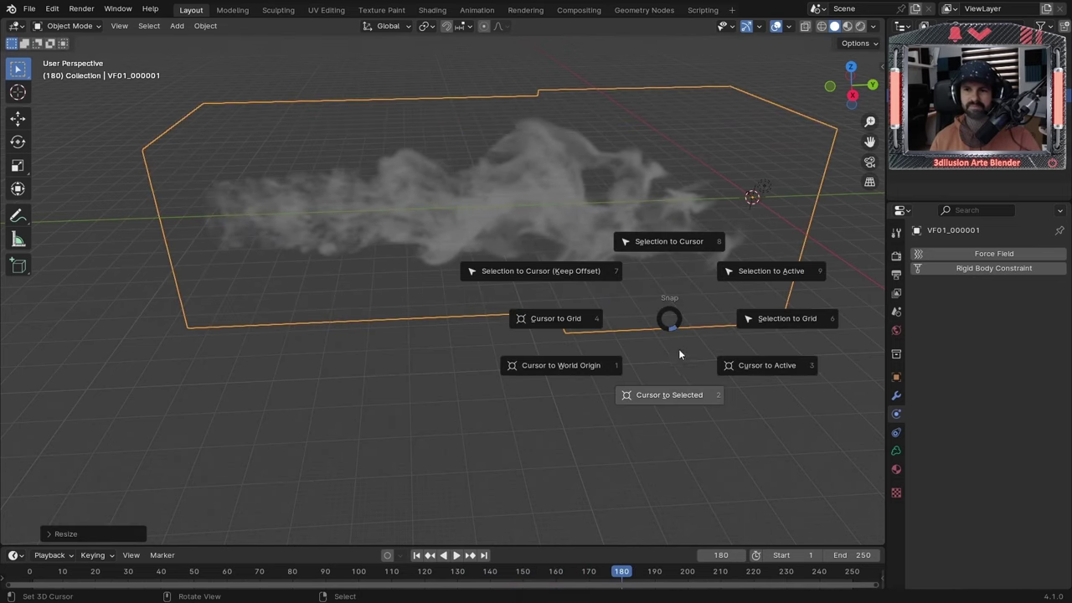
click(679, 391)
scroll(563, 309, up, 3)
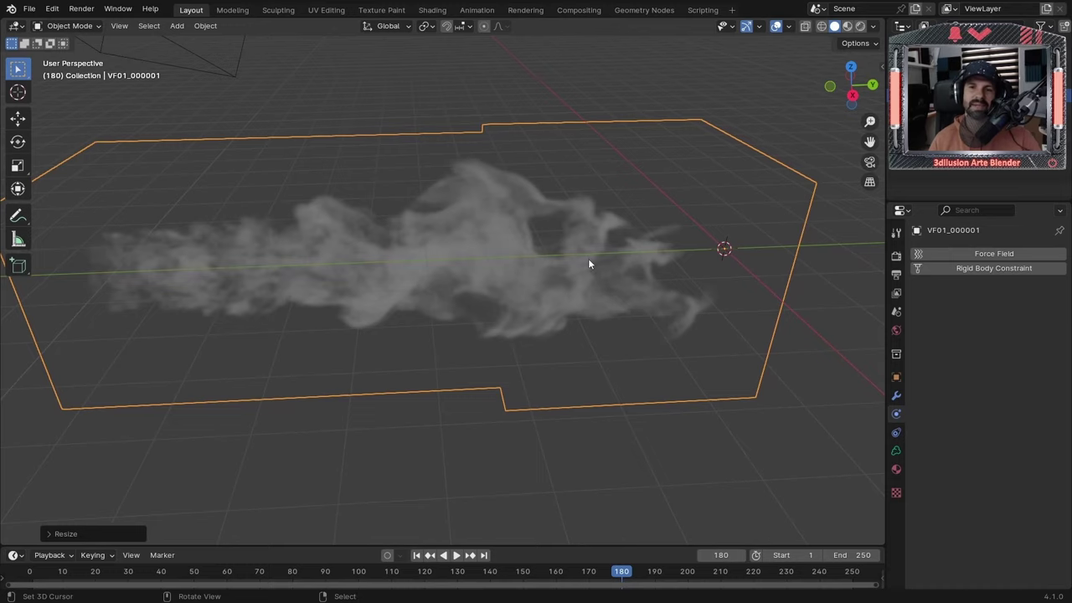
mouse_move(589, 261)
middle_down()
mouse_move(593, 290)
mouse_move(602, 288)
mouse_move(424, 268)
mouse_move(472, 284)
mouse_move(570, 278)
mouse_move(536, 267)
middle_up()
key(space)
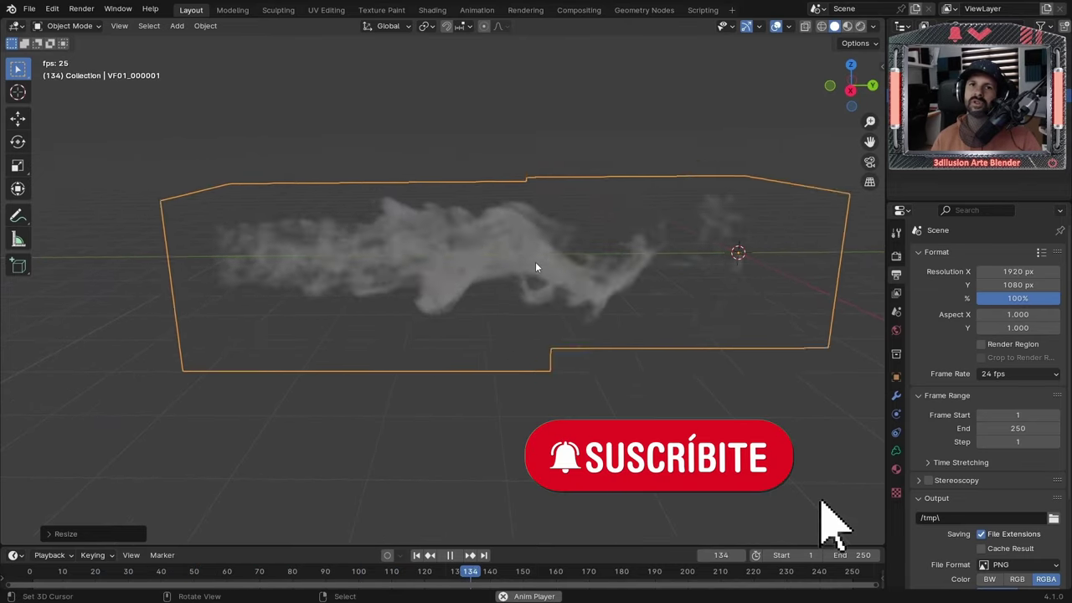
key(space)
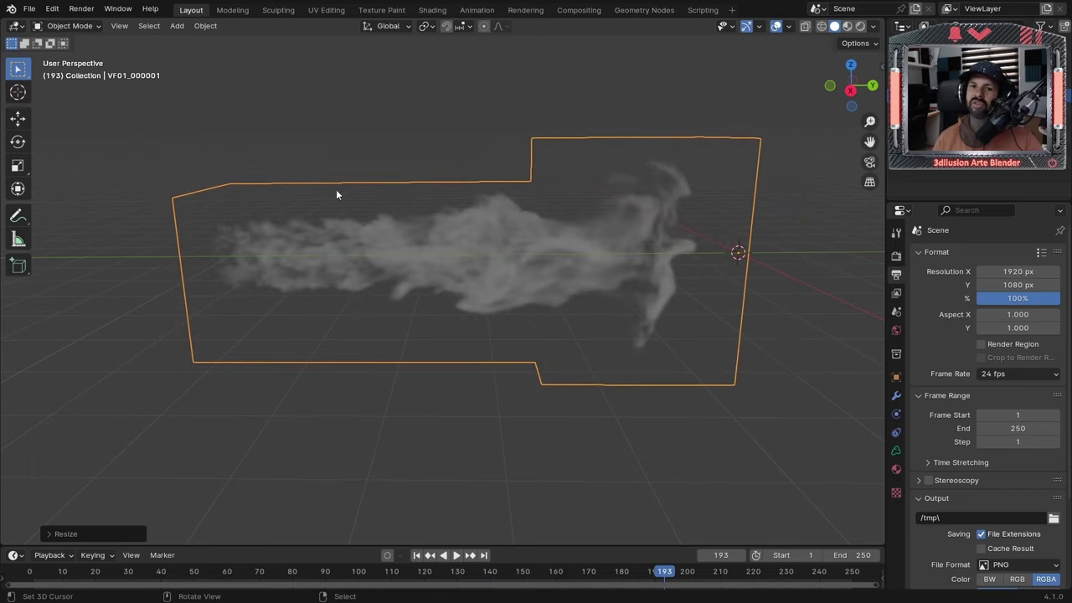
scroll(414, 295, down, 3)
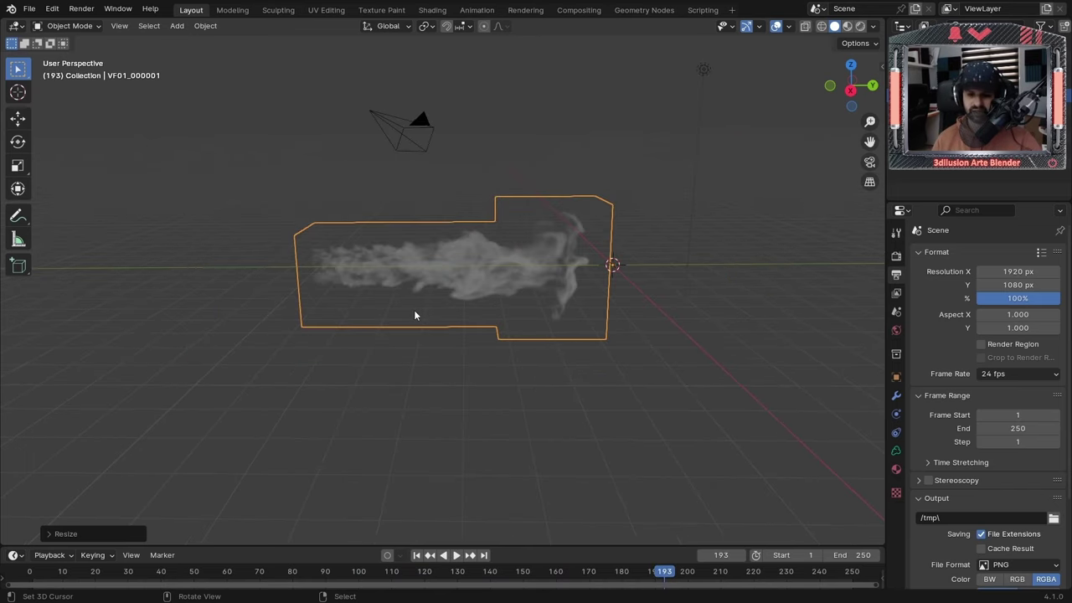
Rotate the volume about 180° and move it along Y near the origin, then play it back
key(r)
click(707, 185)
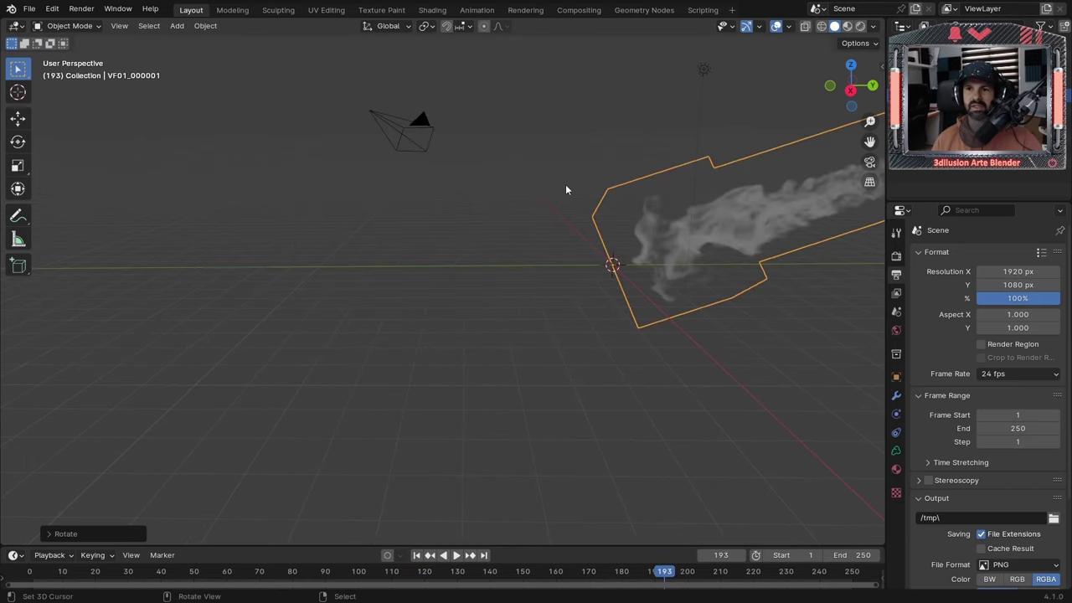
key(g)
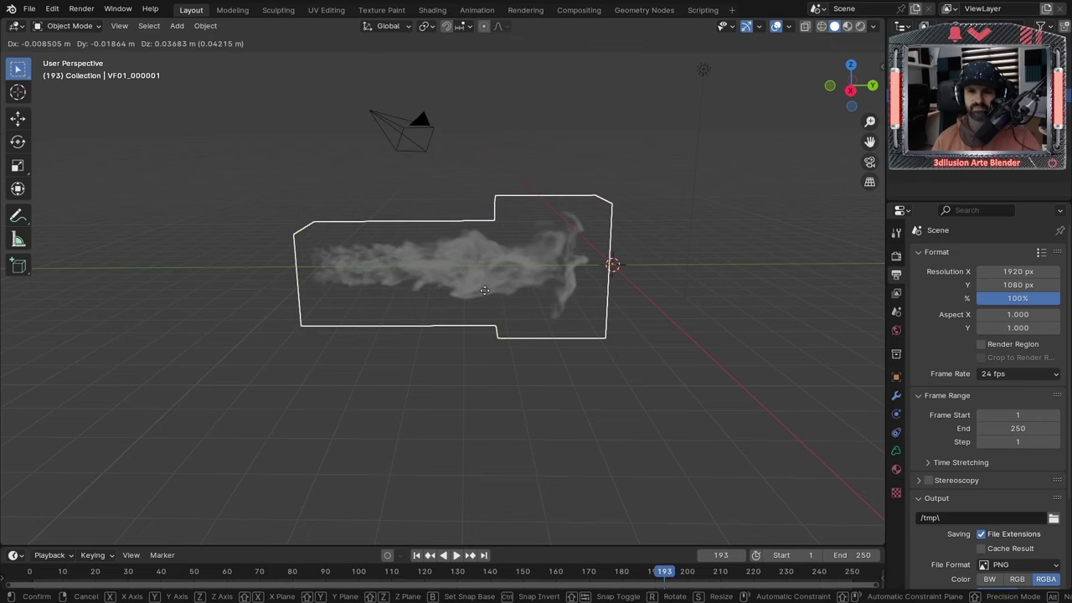
key(y)
click(525, 267)
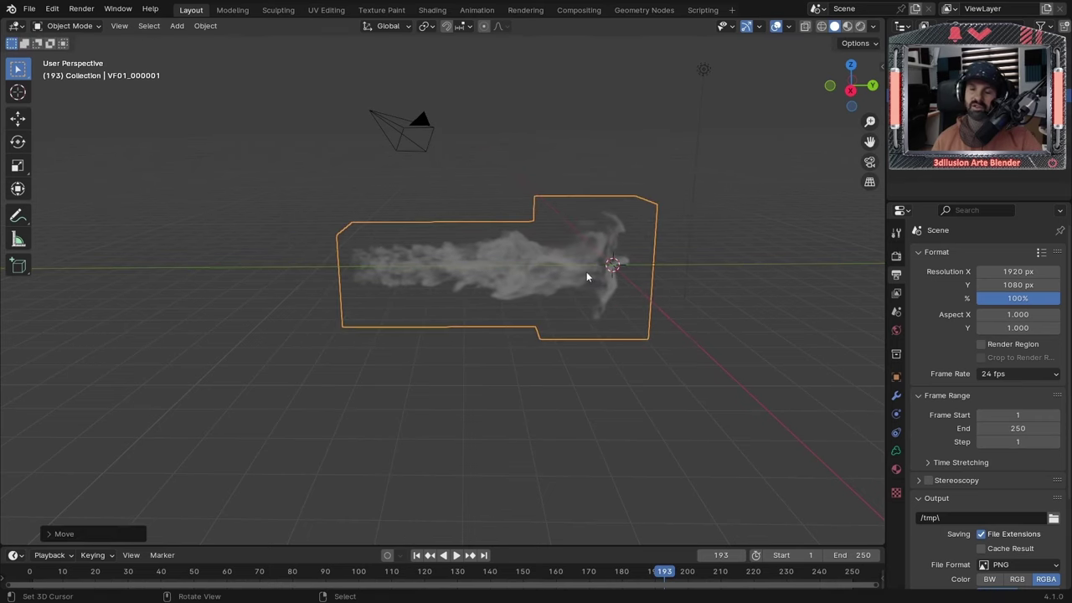
key(space)
click(646, 335)
mouse_move(647, 340)
middle_down()
mouse_move(231, 339)
mouse_move(304, 458)
mouse_move(550, 467)
mouse_move(706, 349)
mouse_move(613, 237)
mouse_move(461, 286)
mouse_move(406, 326)
mouse_move(433, 367)
mouse_move(599, 389)
mouse_move(675, 333)
mouse_move(603, 331)
middle_up()
Show the volume's OpenVDB file settings, enlarge the timeline and play the sequence from frame 120
key(space)
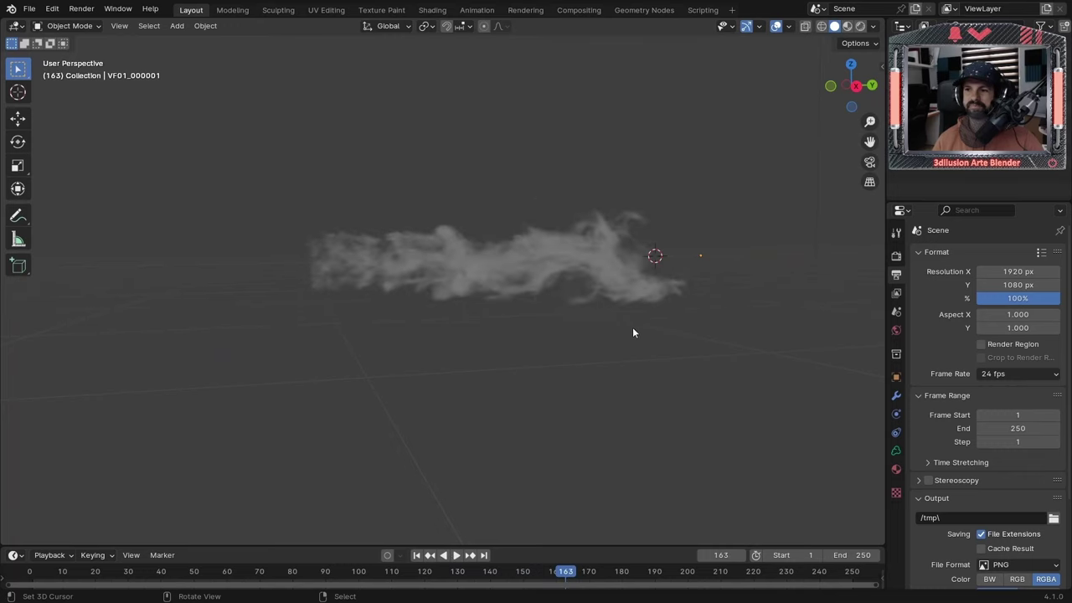
click(895, 452)
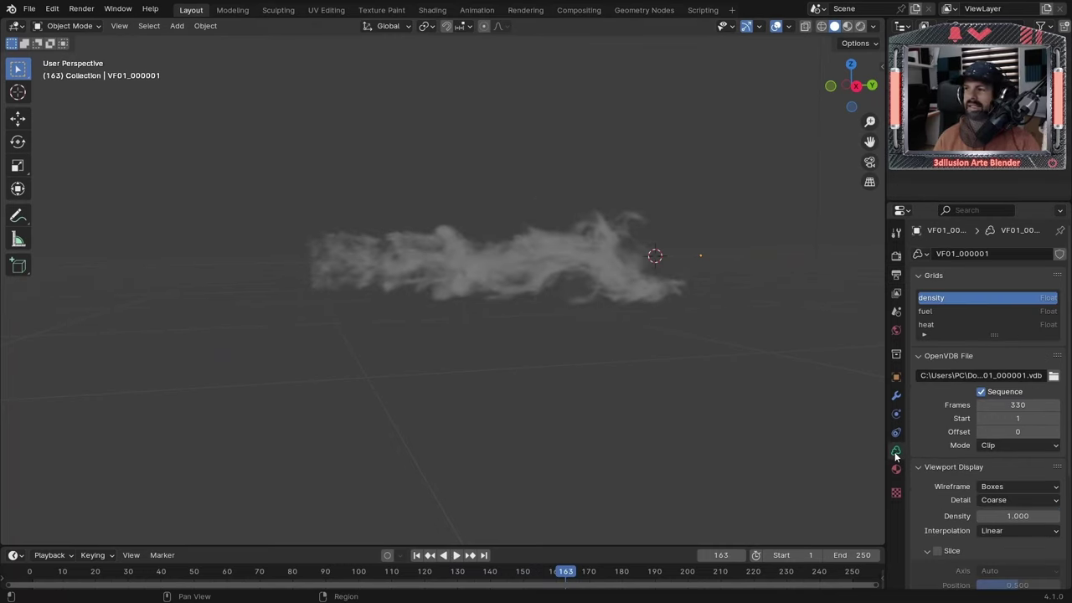
scroll(957, 450, down, 1)
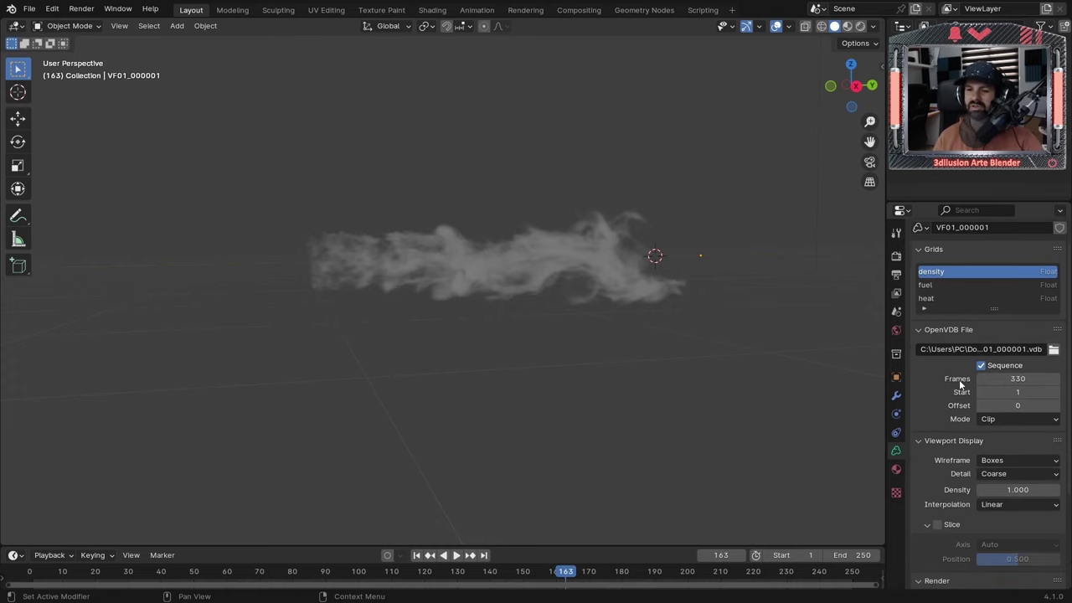
drag(616, 545, 628, 424)
click(424, 467)
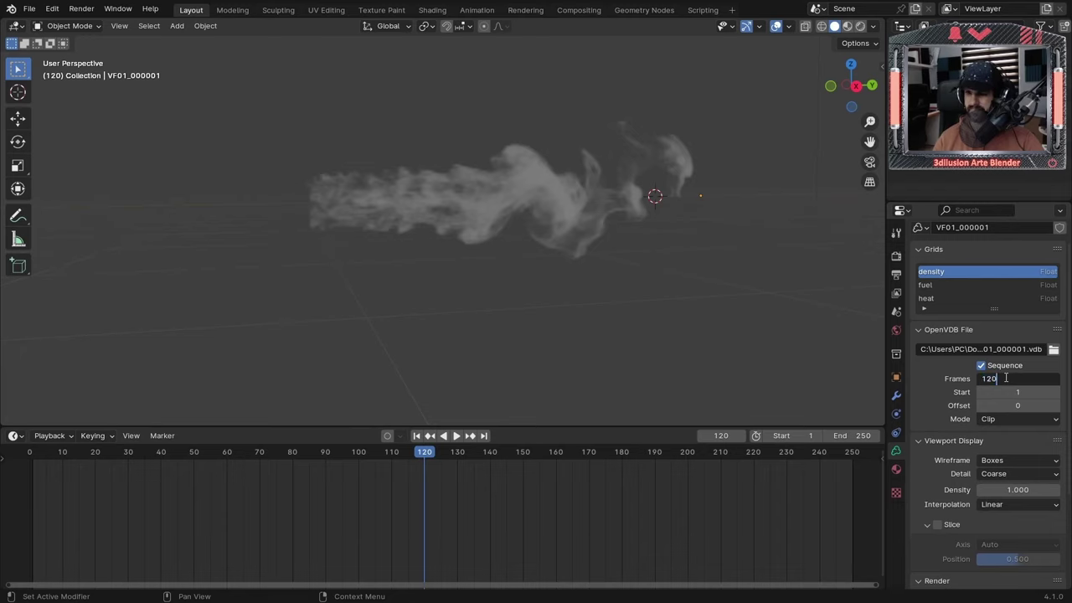
key(space)
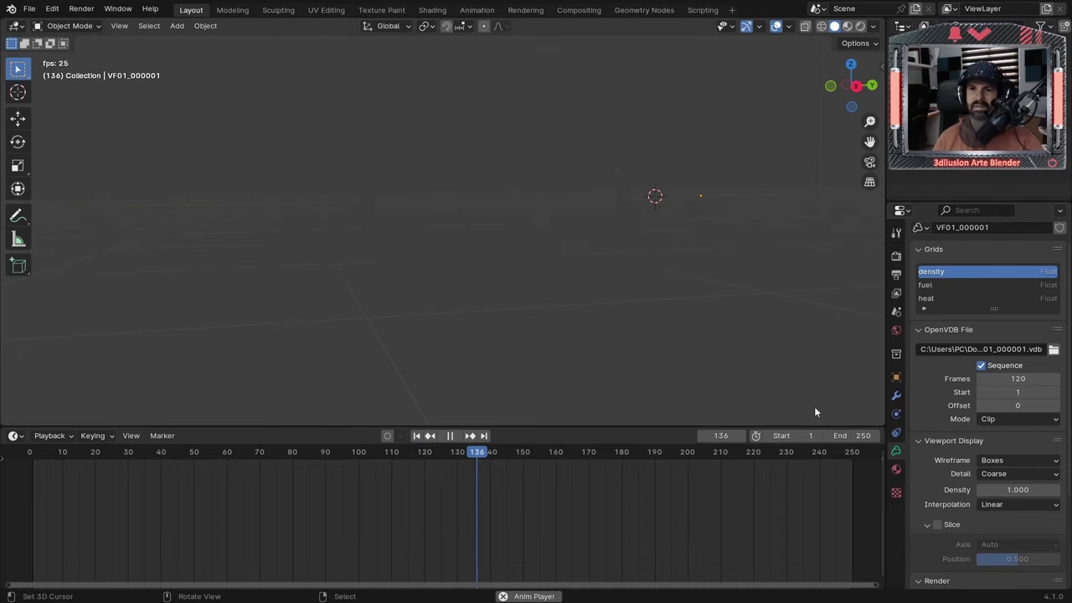
click(31, 516)
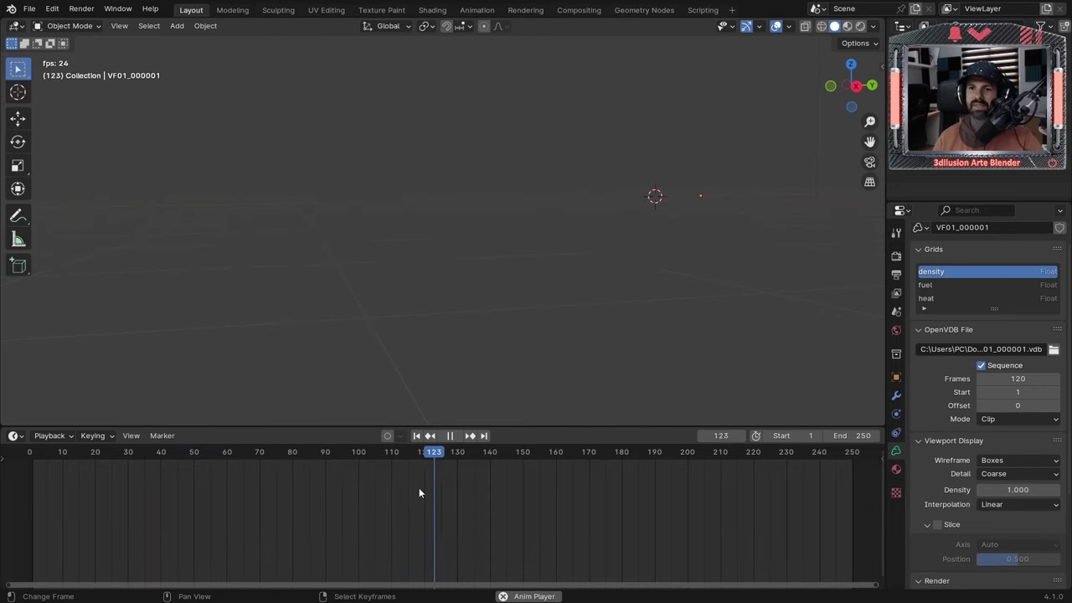
key(space)
Set the sequence Start to 20 and replay the animation from the first frame to test it
key(ctrl+z)
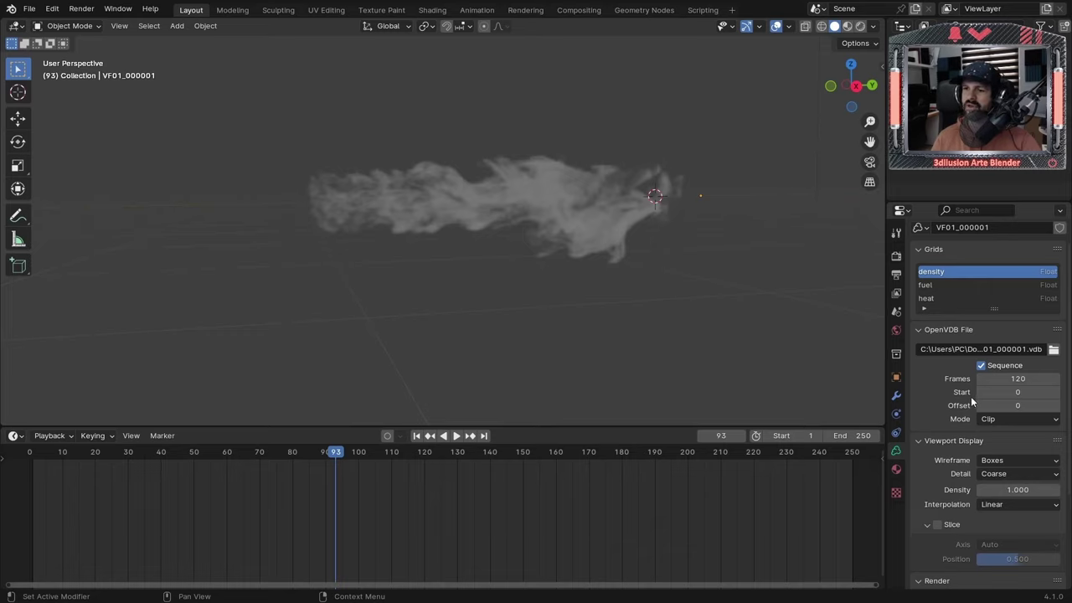
text(20)
key(Return)
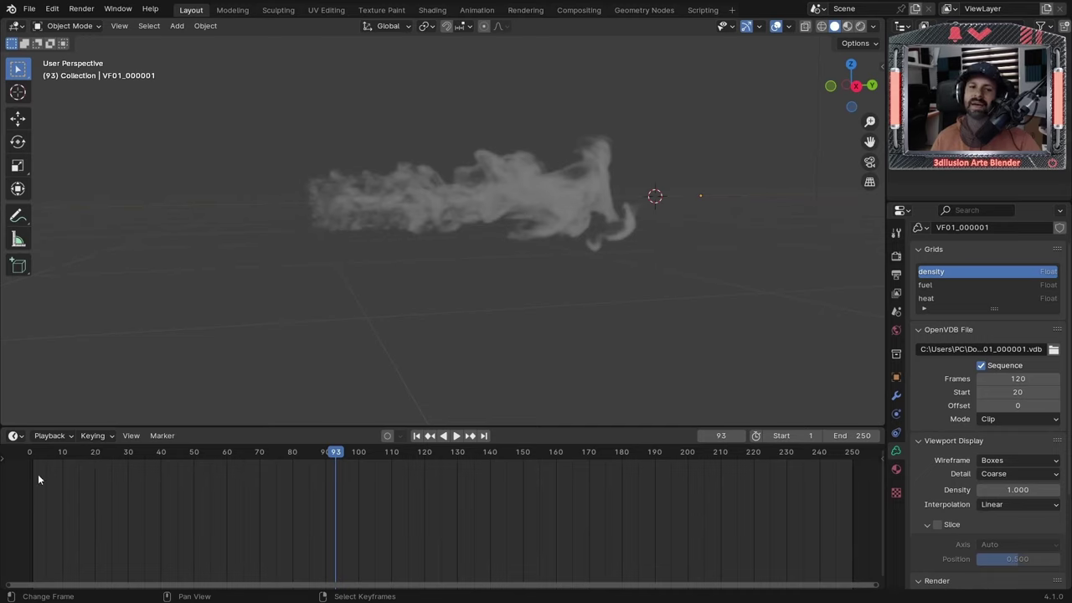
key(shift+Left)
key(space)
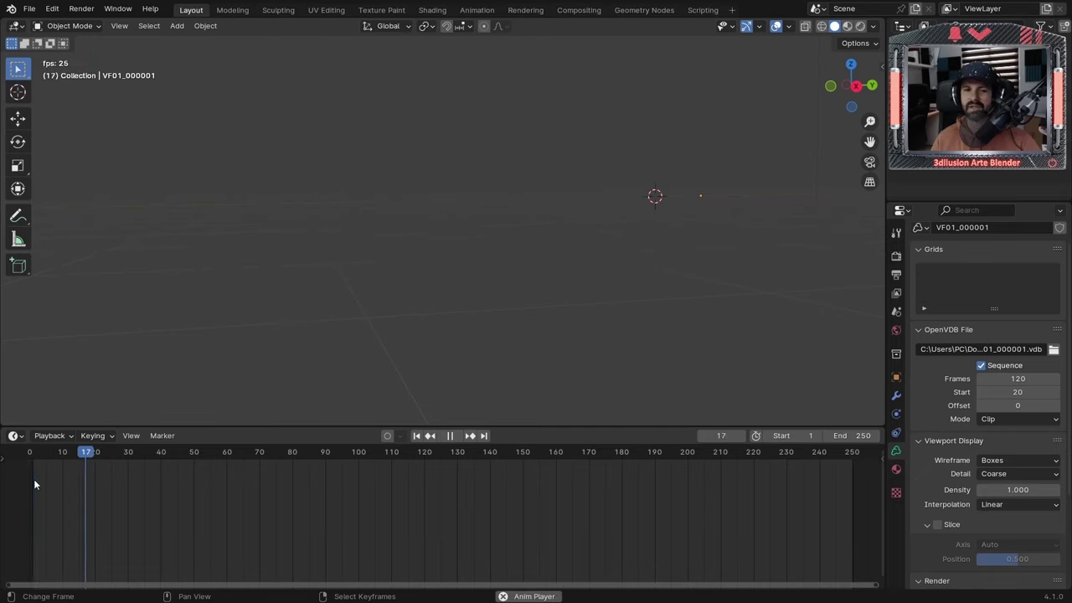
key(Escape)
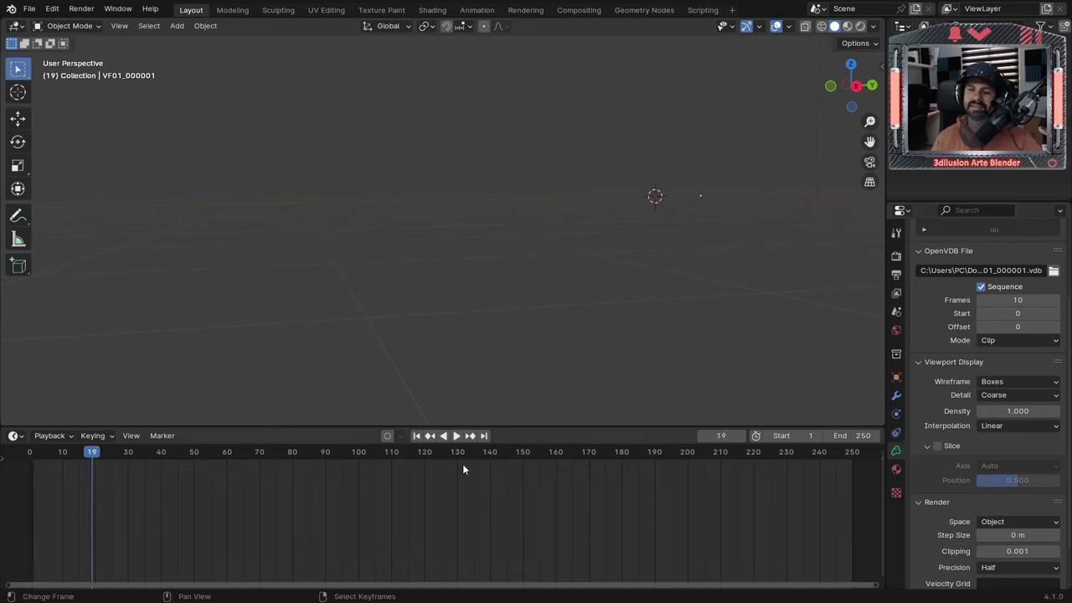
key(shift+Left)
key(space)
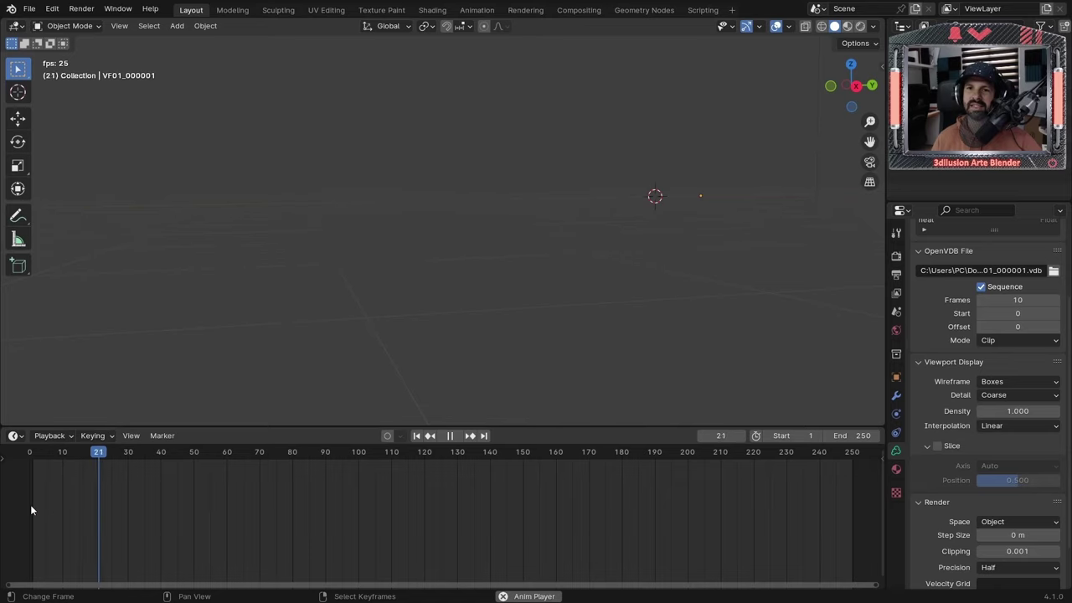
key(shift+Left)
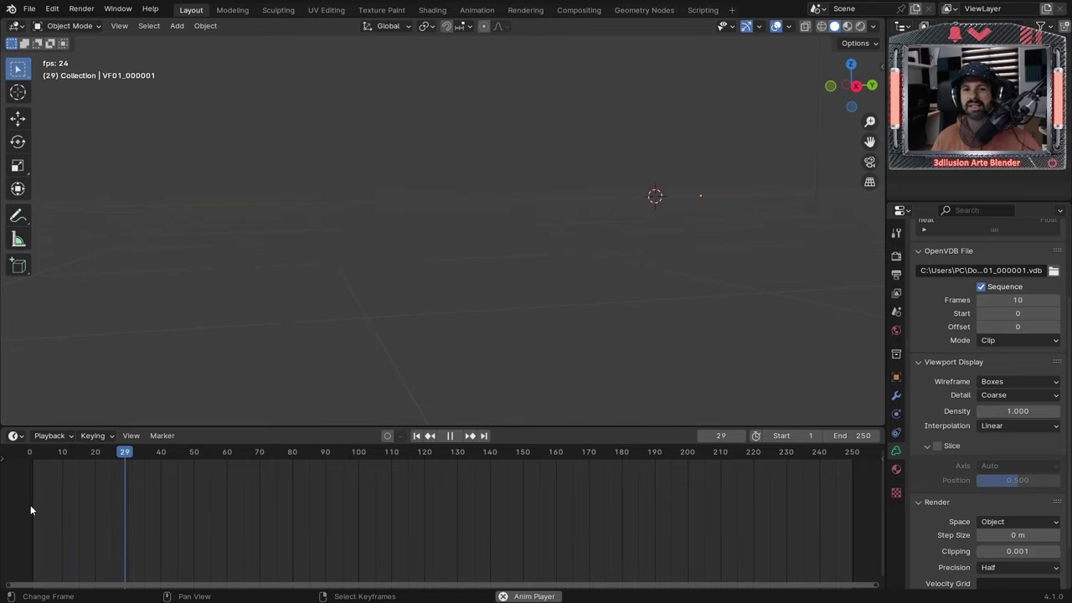
Set the sequence mode to Extend and play it from the start
click(1024, 339)
click(1004, 363)
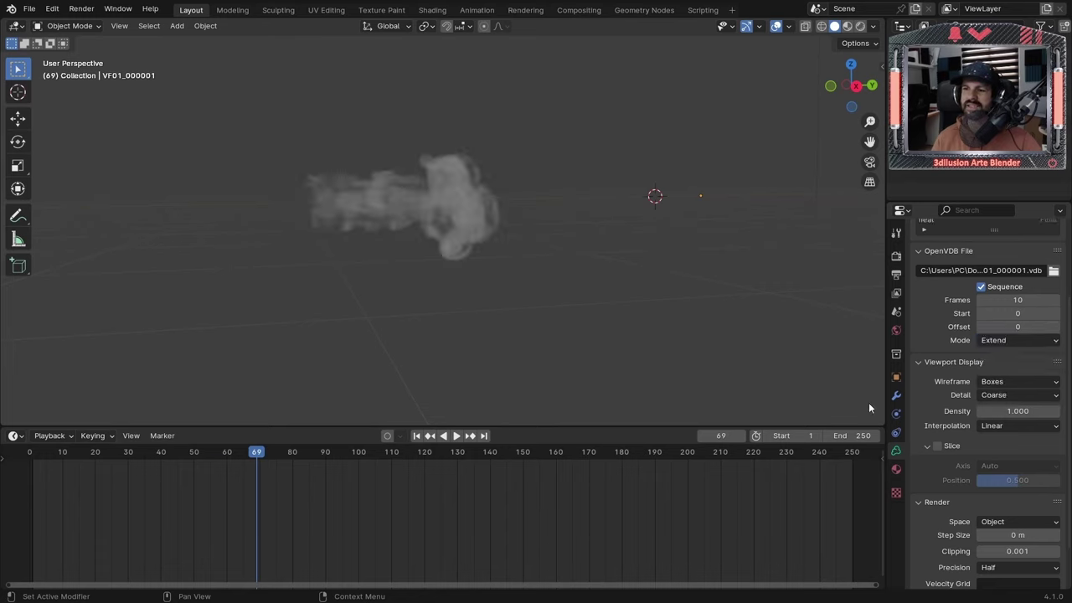
click(35, 514)
key(space)
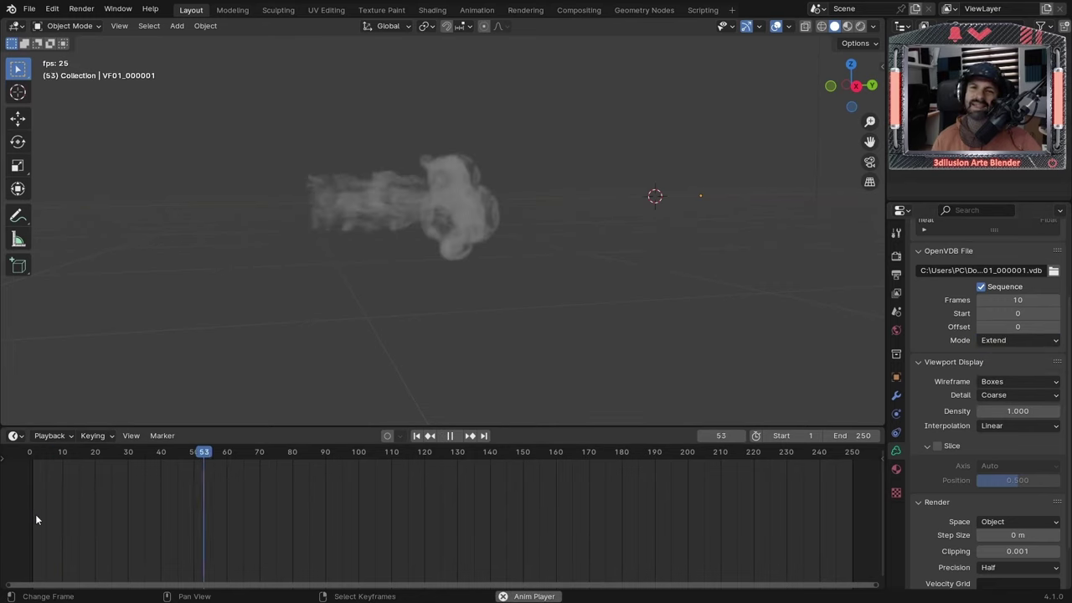
key(space)
mouse_move(342, 304)
middle_down()
mouse_move(209, 309)
mouse_move(430, 366)
mouse_move(658, 313)
mouse_move(678, 196)
mouse_move(508, 199)
mouse_move(402, 239)
mouse_move(386, 296)
mouse_move(548, 337)
mouse_move(670, 352)
middle_up()
Switch the sequence mode to Repeat and play it, stopping at frame 216
click(1020, 340)
click(1005, 385)
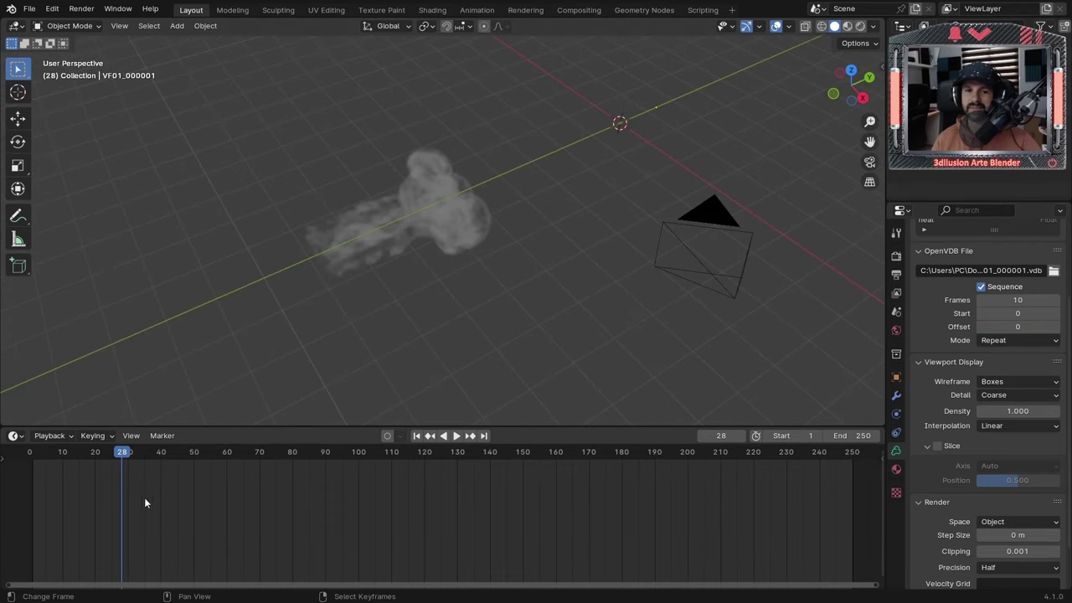
click(31, 501)
key(space)
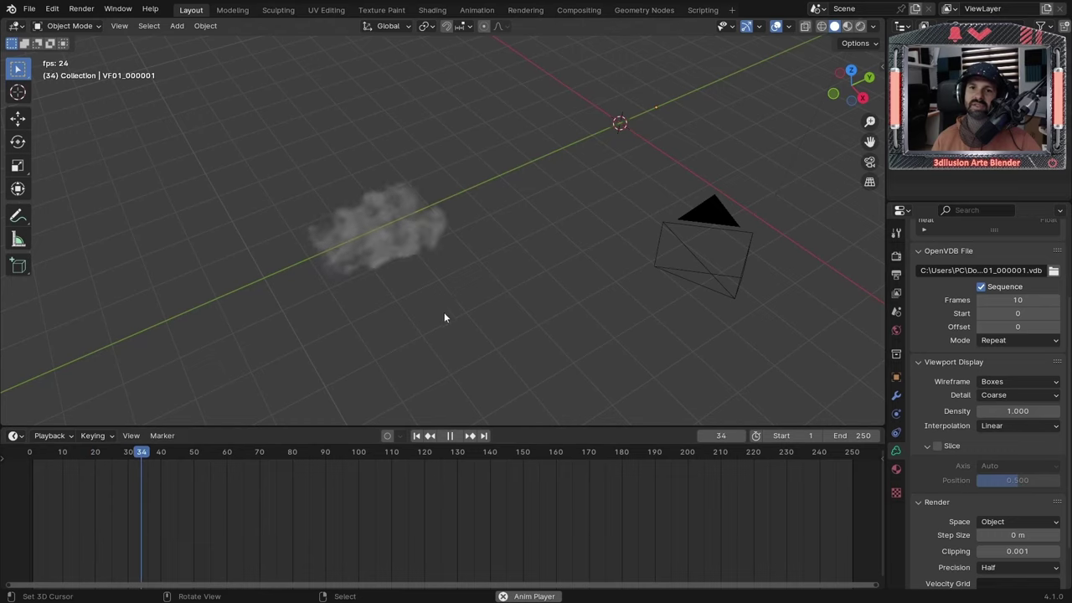
middle_drag(443, 318, 416, 245)
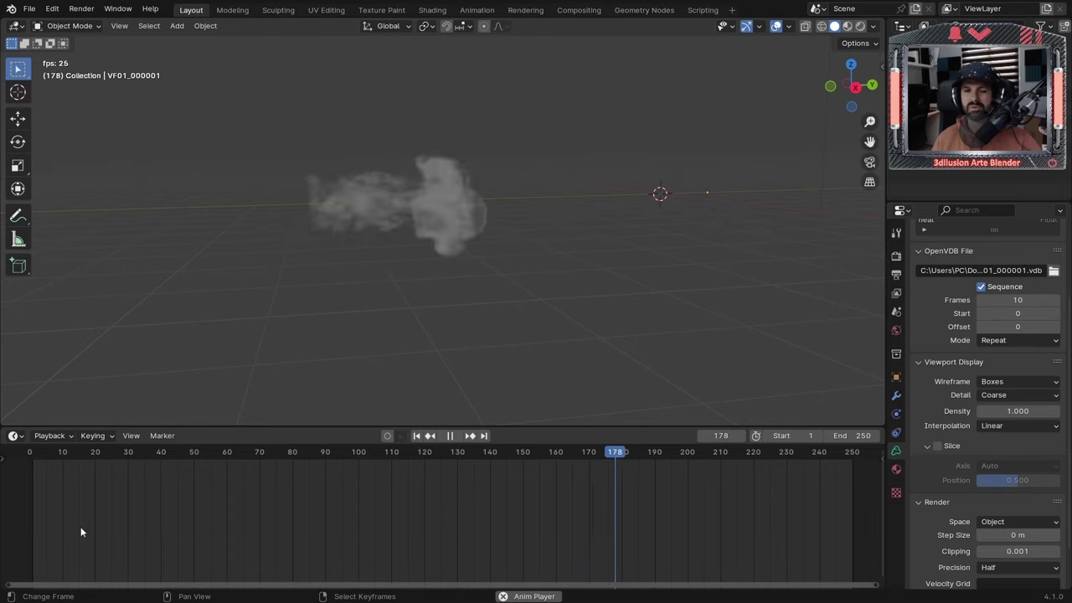
click(449, 435)
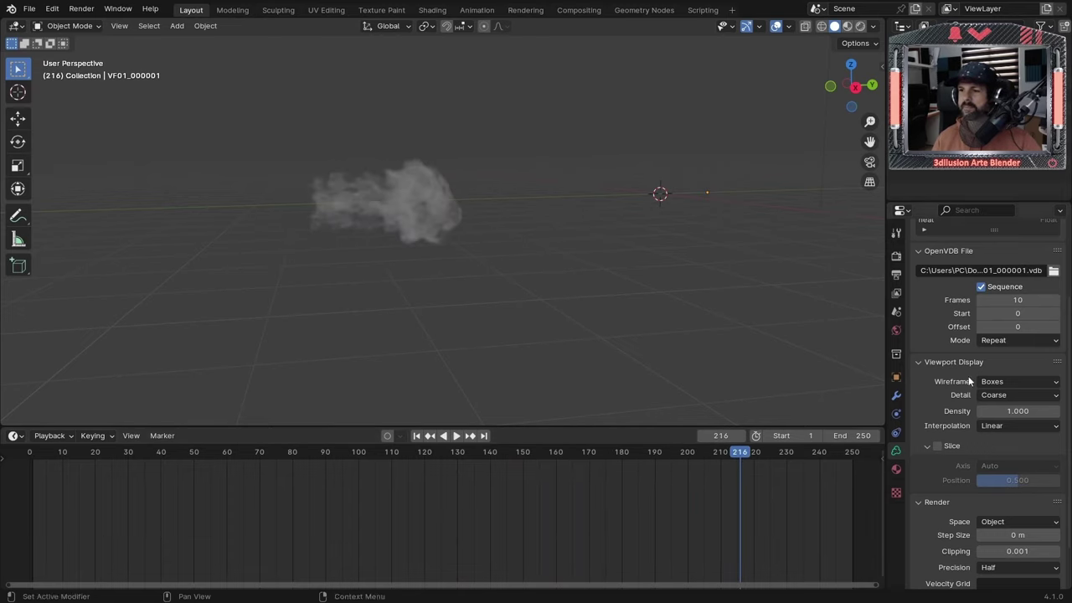
Switch the sequence mode to Ping-Pong, replay from the first frame, then change the mode again
click(1002, 400)
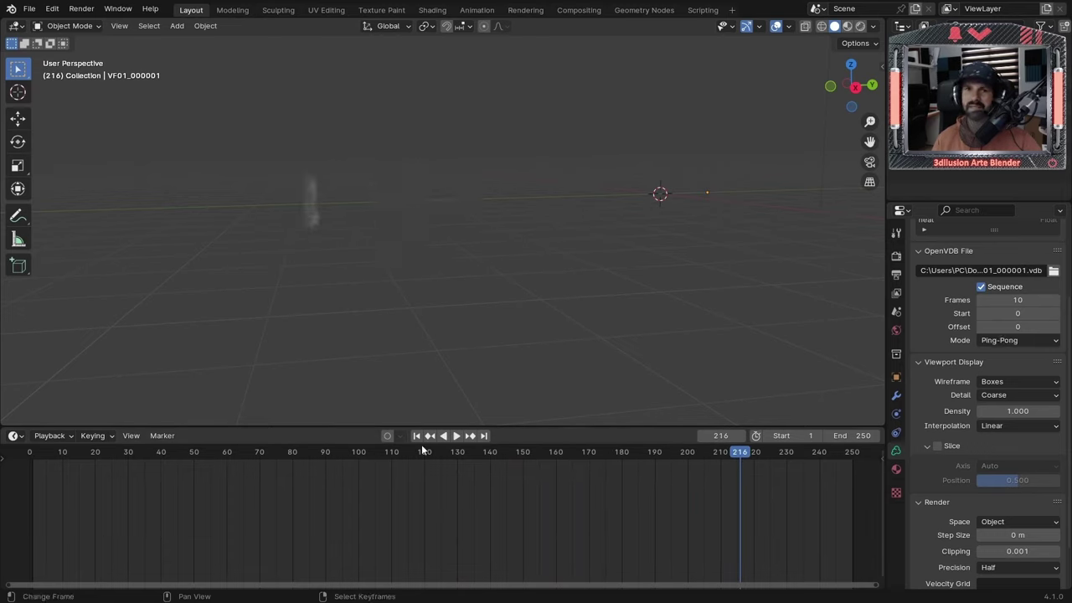
click(37, 492)
key(space)
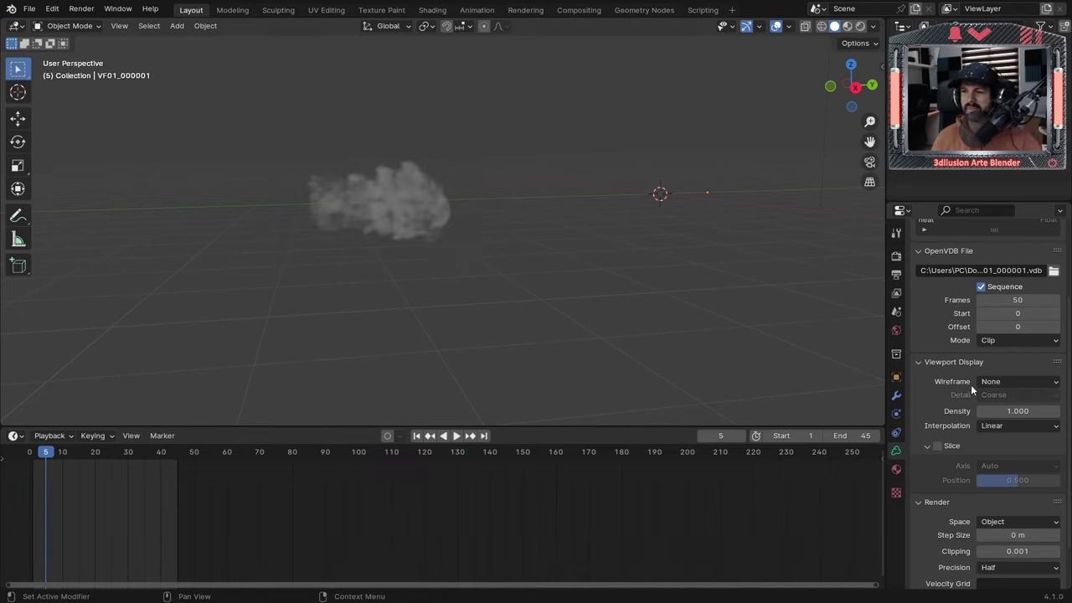
click(1002, 382)
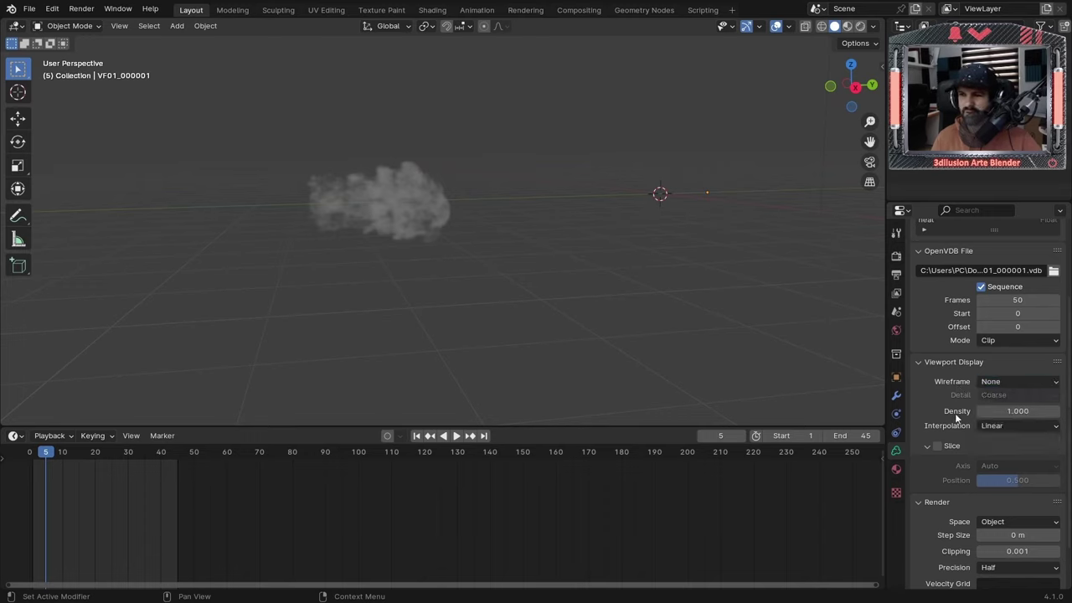
Play the sequence and lower the smoke's viewport Density to 0.320
key(space)
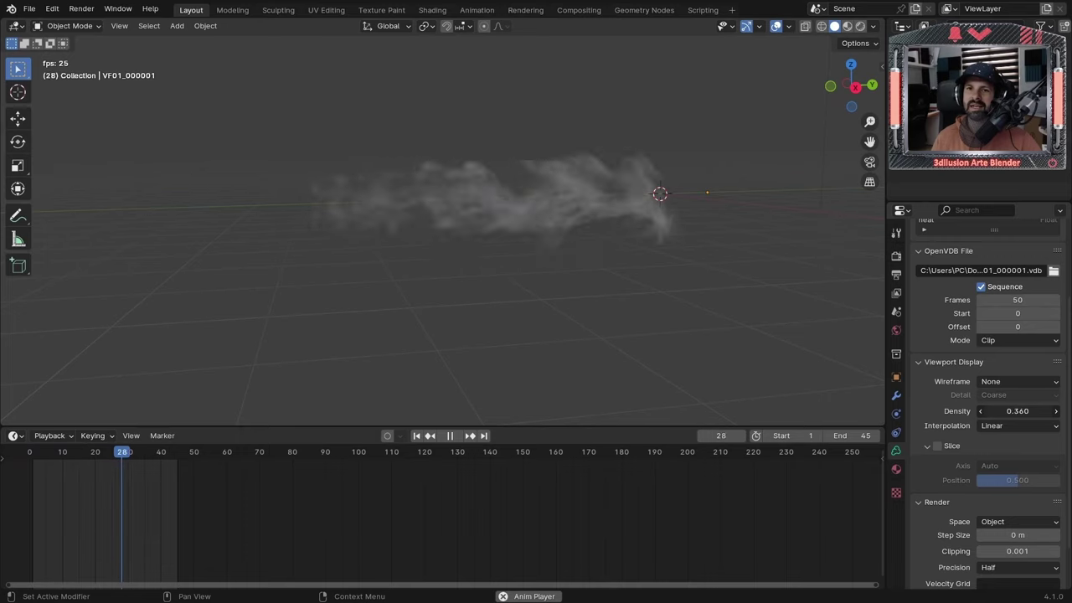
mouse_move(1017, 411)
mouse_down()
mouse_move(963, 411)
mouse_move(1056, 411)
mouse_move(963, 411)
mouse_up()
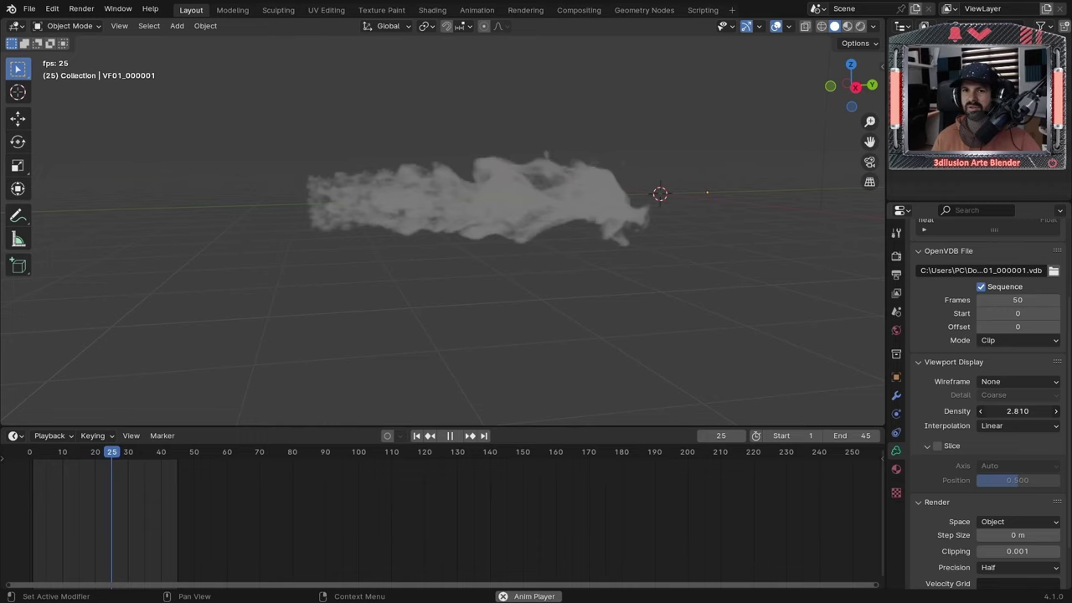
Enable Slice, move the slice plane through the smoke and raise Density to 1.450
click(941, 447)
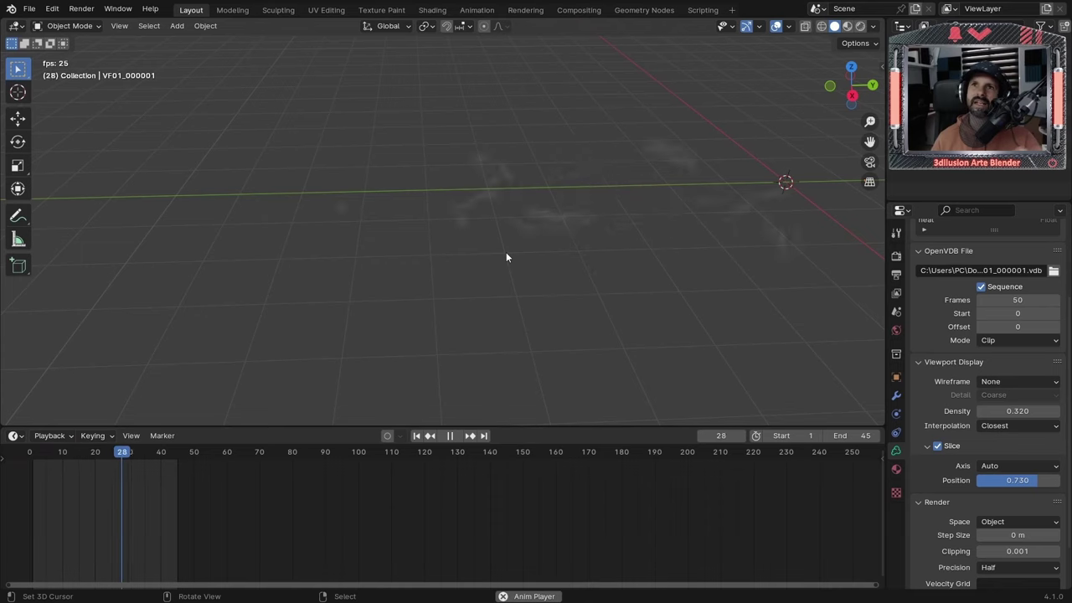
key(KP_7)
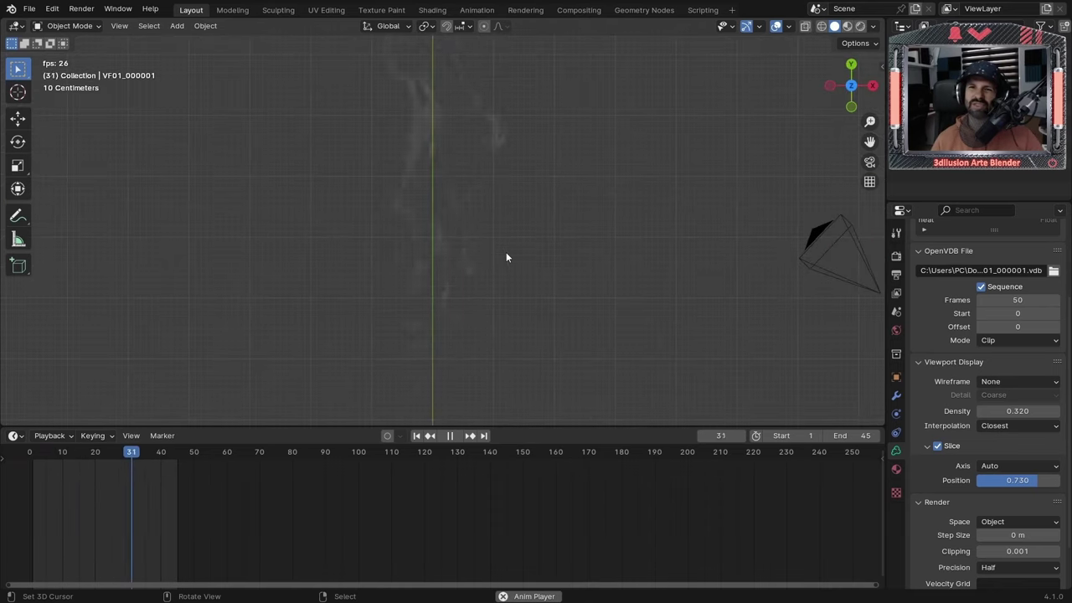
mouse_move(586, 251)
middle_down()
mouse_move(475, 225)
mouse_move(472, 192)
mouse_move(556, 242)
mouse_move(523, 202)
mouse_move(558, 238)
middle_up()
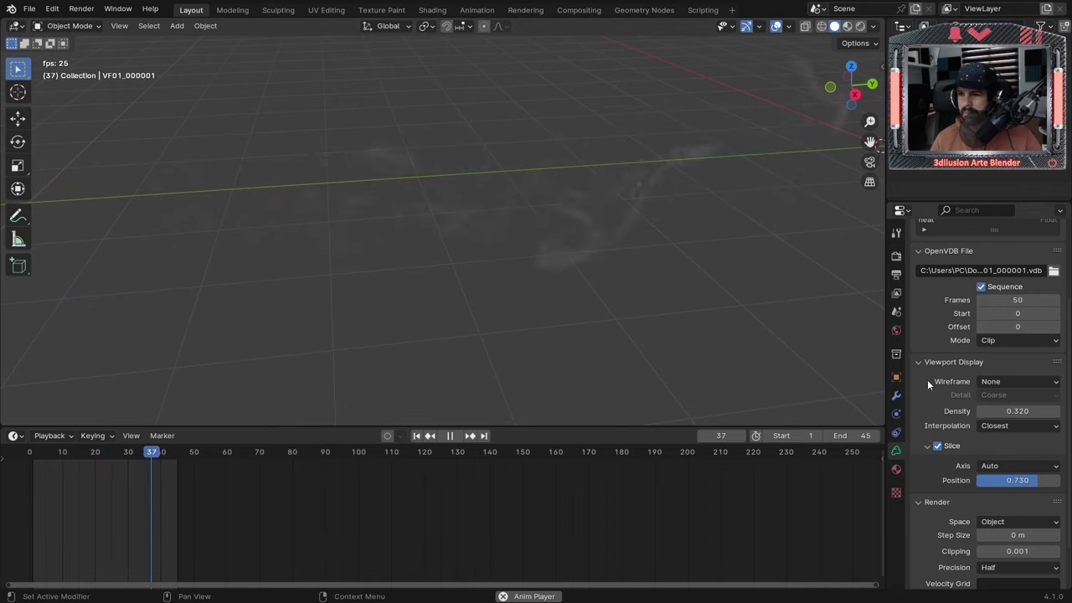
mouse_move(1041, 483)
mouse_down()
mouse_move(994, 480)
mouse_move(1038, 480)
mouse_move(1014, 480)
mouse_up()
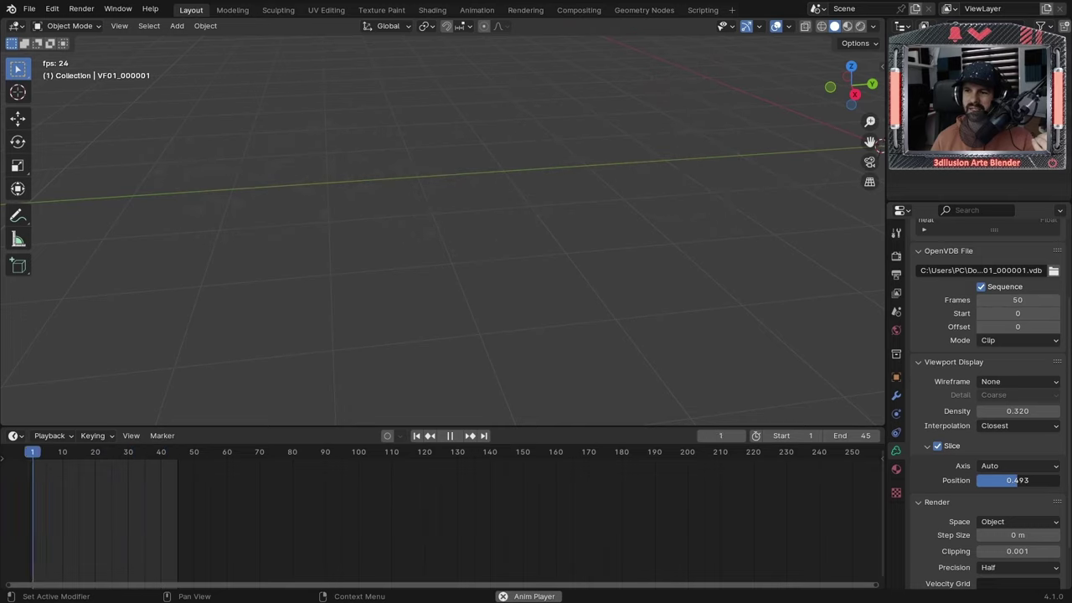
drag(1017, 410, 1057, 411)
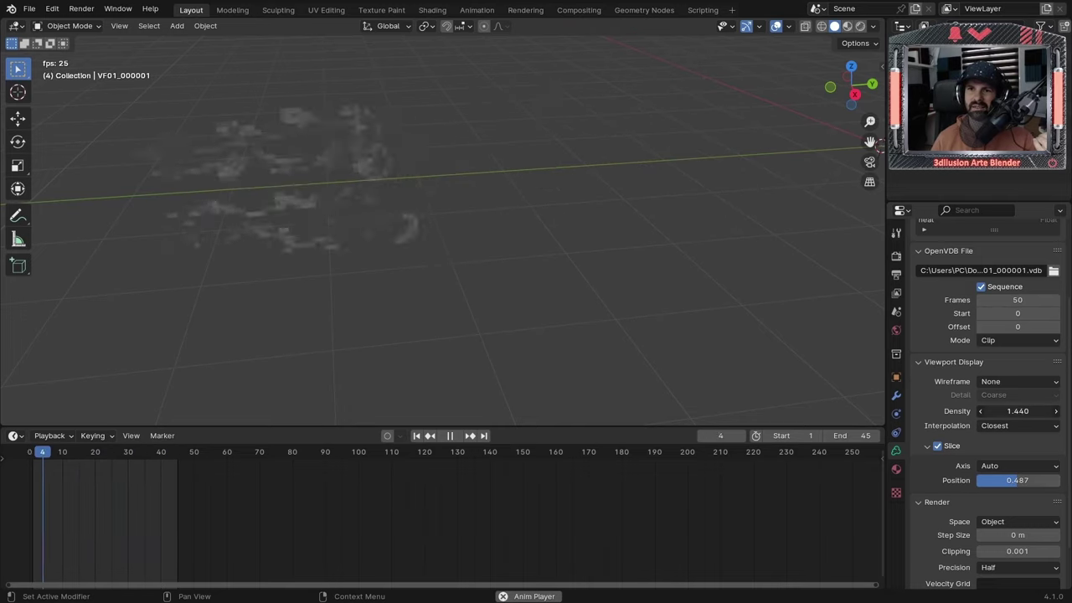
mouse_move(796, 387)
middle_down()
mouse_move(521, 271)
mouse_move(553, 350)
mouse_move(762, 391)
middle_up()
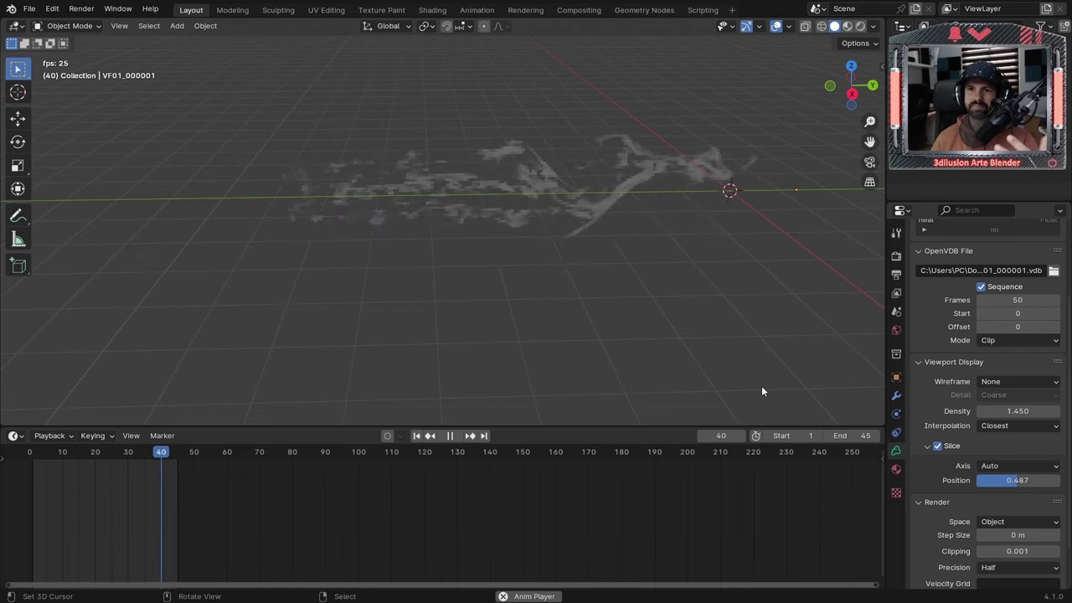
Set the slice Axis to Z, view it from the top, then turn slicing off
click(999, 466)
click(993, 522)
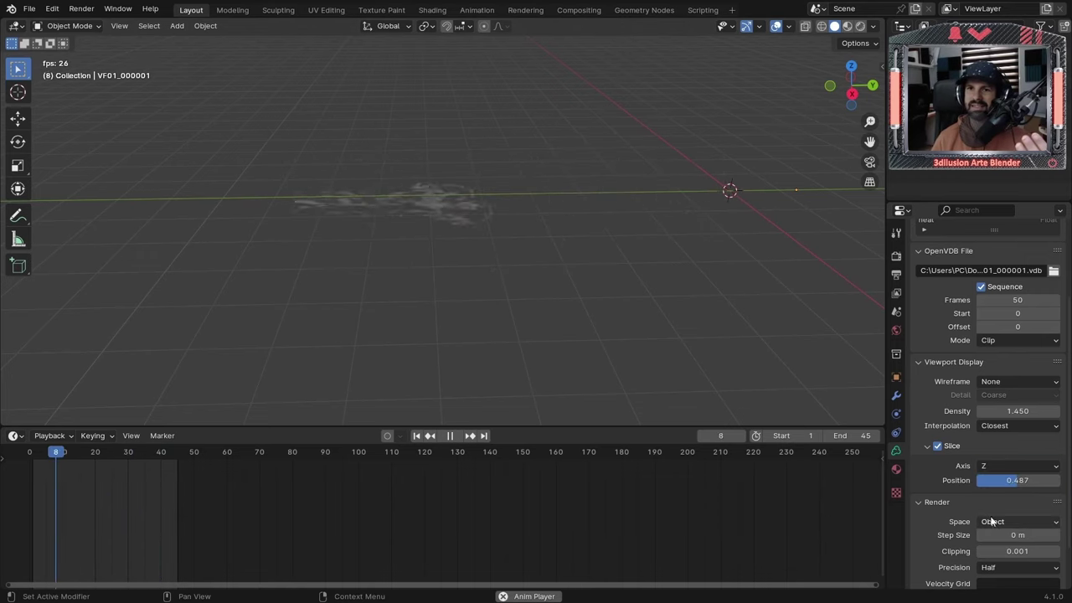
middle_drag(640, 292, 630, 245)
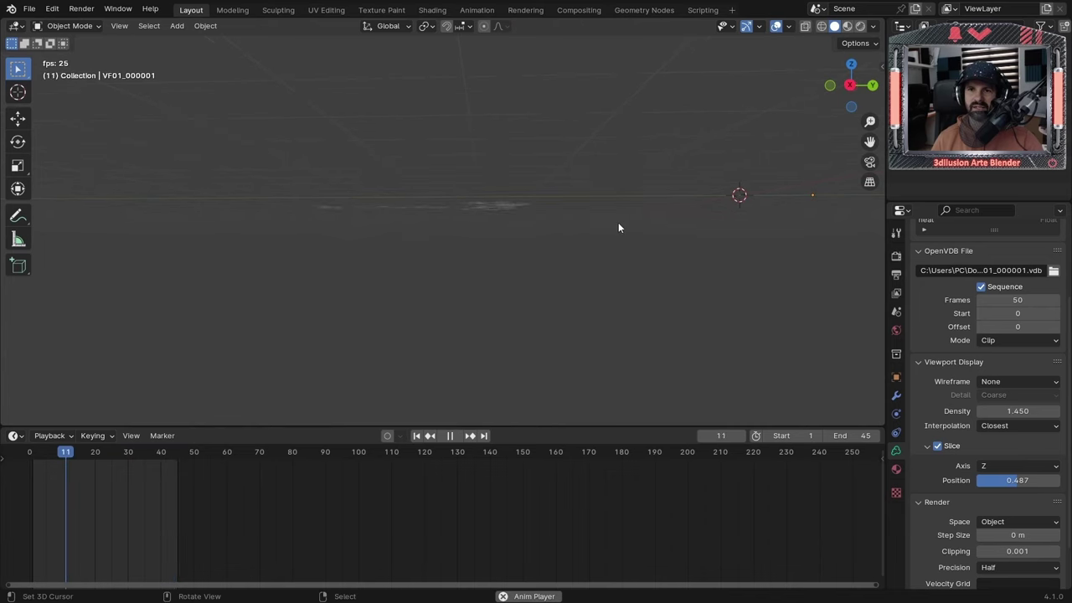
key(KP_7)
scroll(586, 260, down, 2)
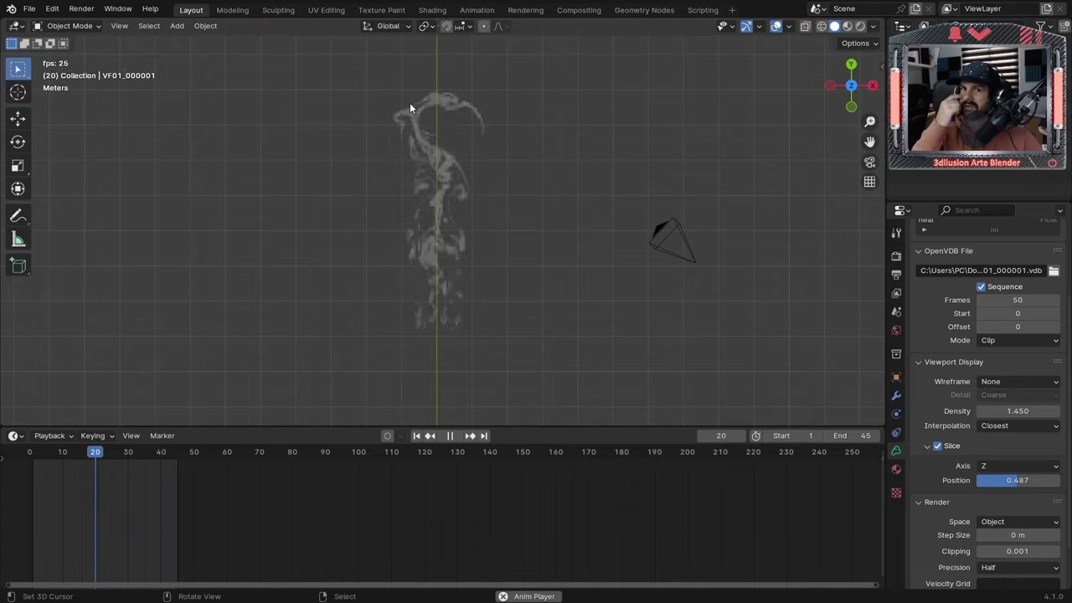
middle_drag(410, 103, 586, 252)
click(937, 446)
scroll(932, 499, down, 2)
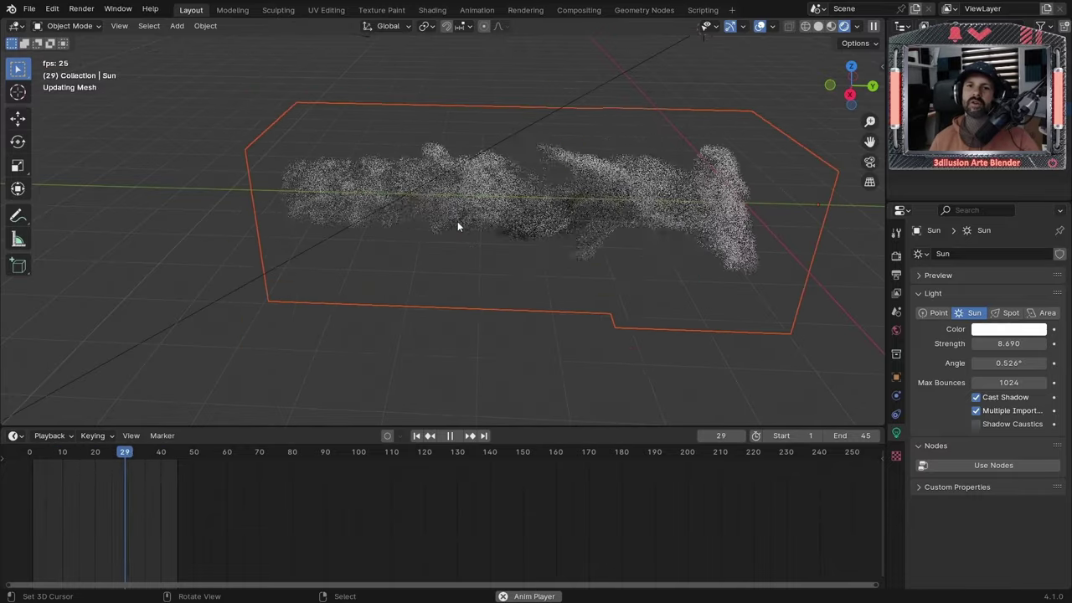
Stop playback, select the VF01_000001 volume and give it a new material, Material.002
key(space)
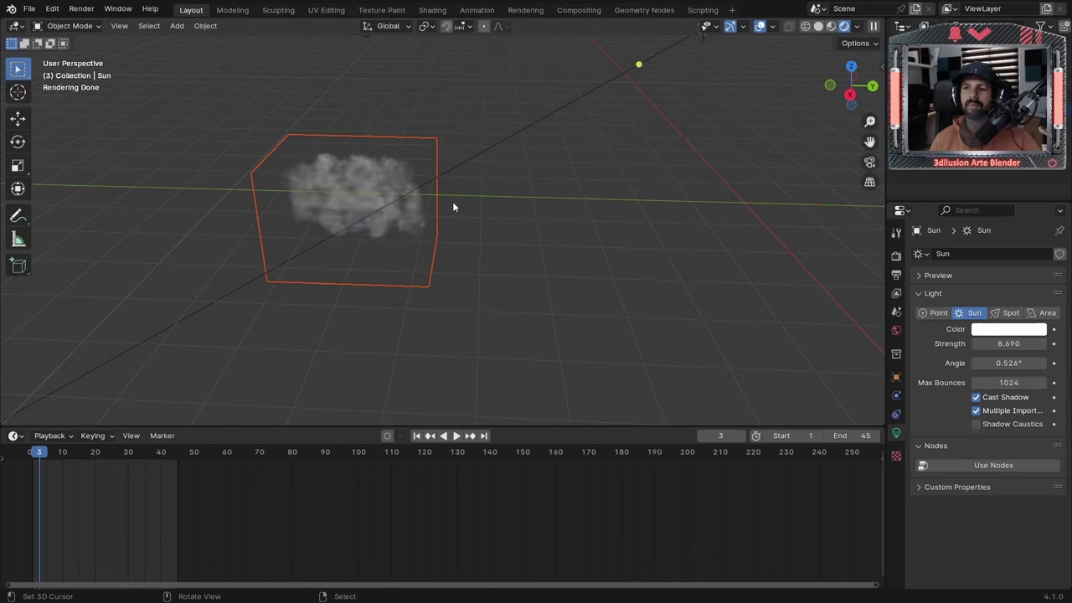
click(390, 215)
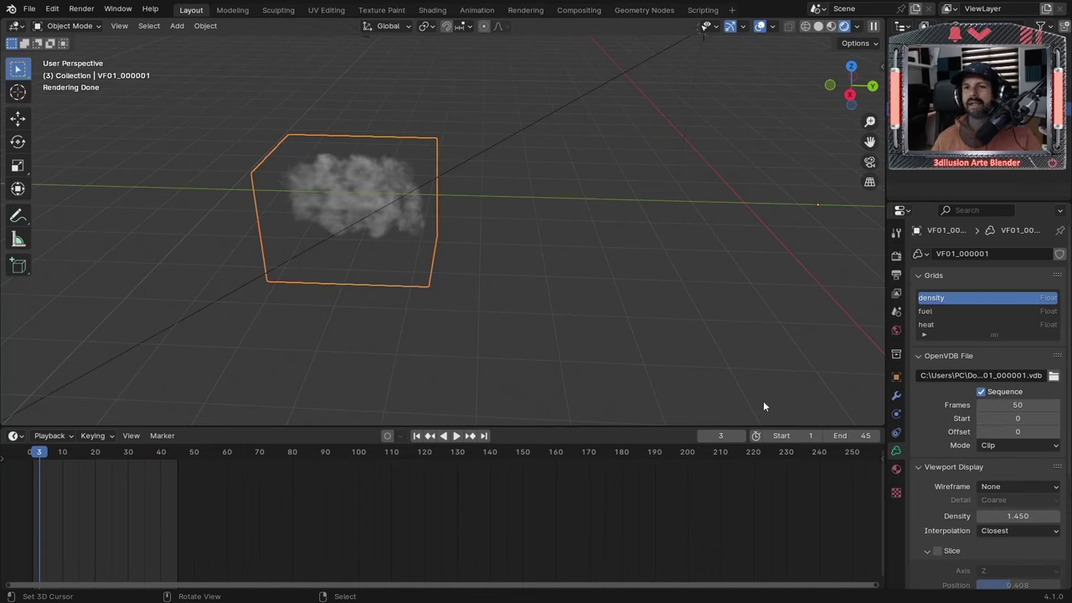
click(896, 469)
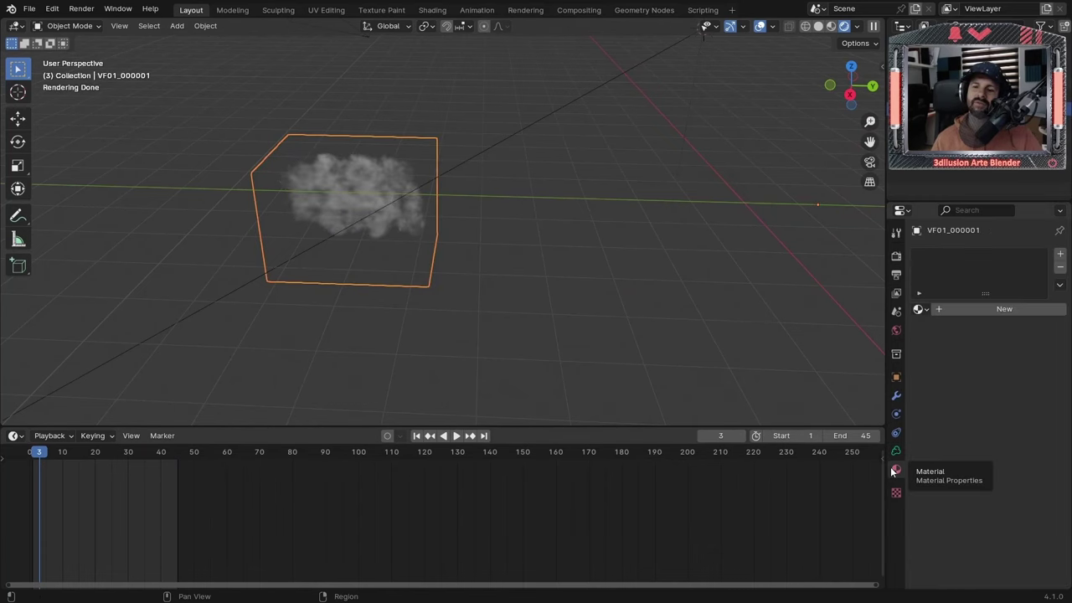
click(933, 307)
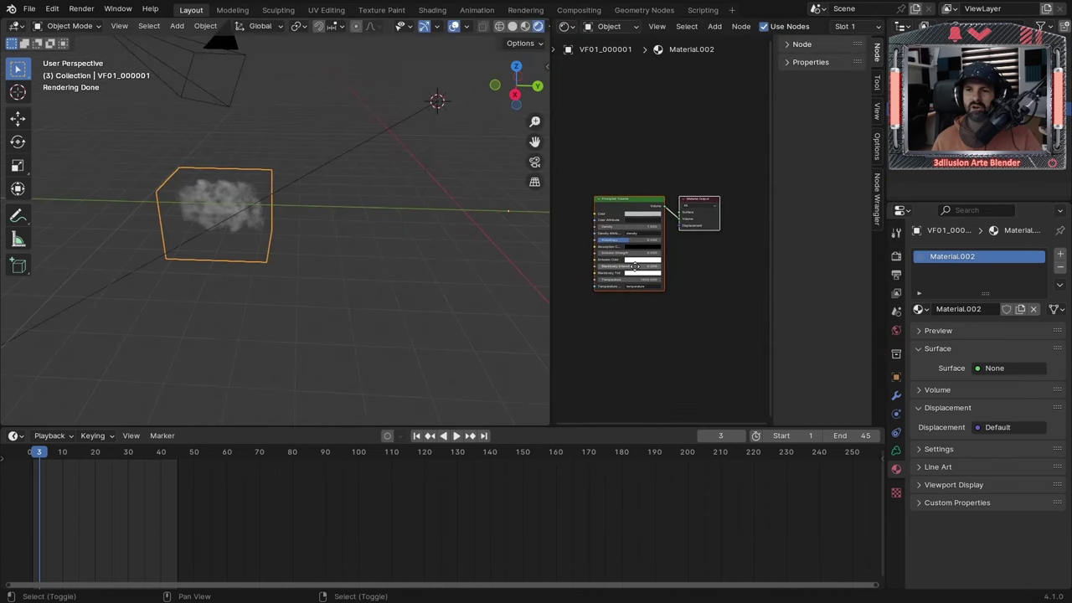
scroll(729, 253, up, 4)
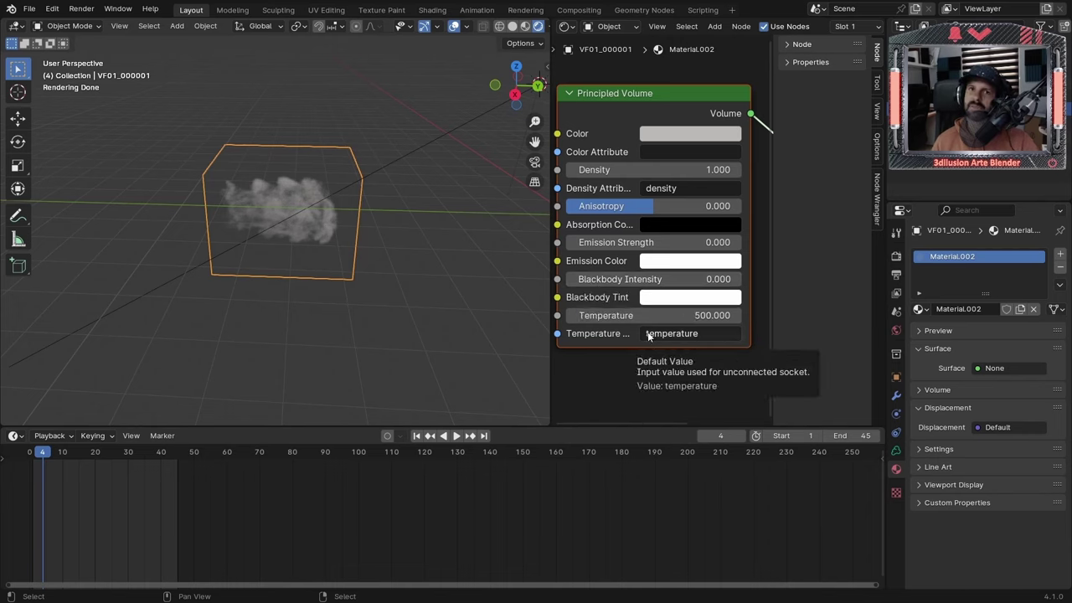
Set the Principled Volume's Blackbody Intensity to 0.622 and preview the glowing smoke in playback
drag(591, 281, 677, 280)
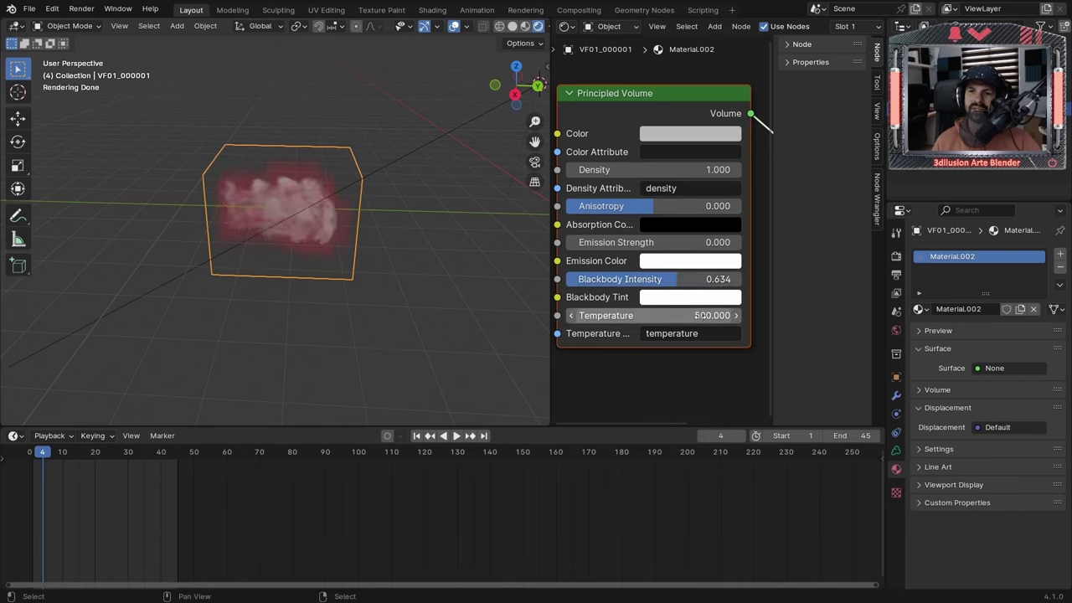
click(684, 316)
key(Return)
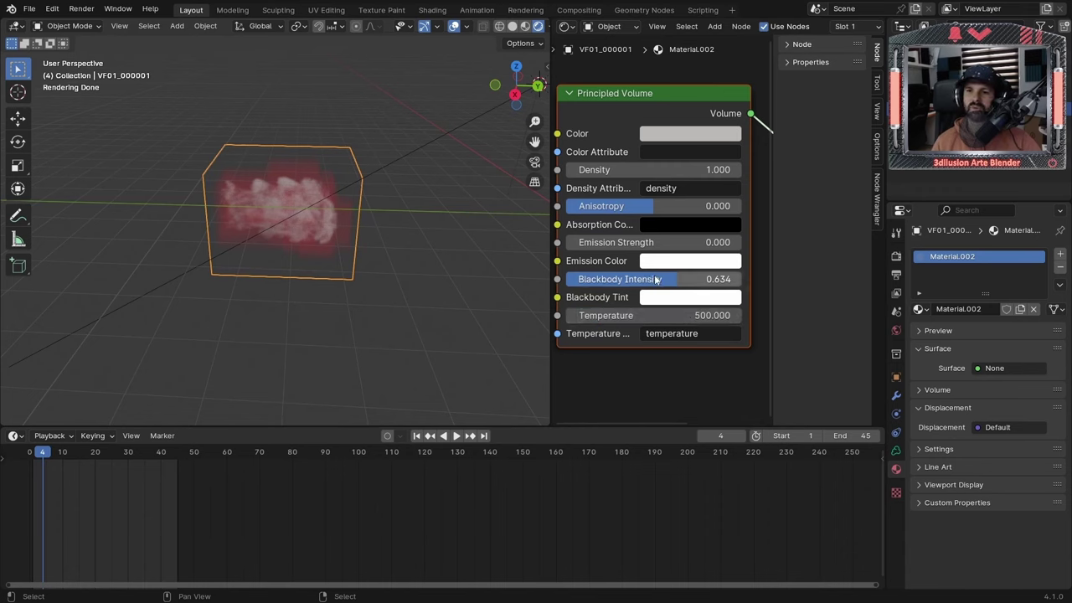
drag(657, 279, 646, 278)
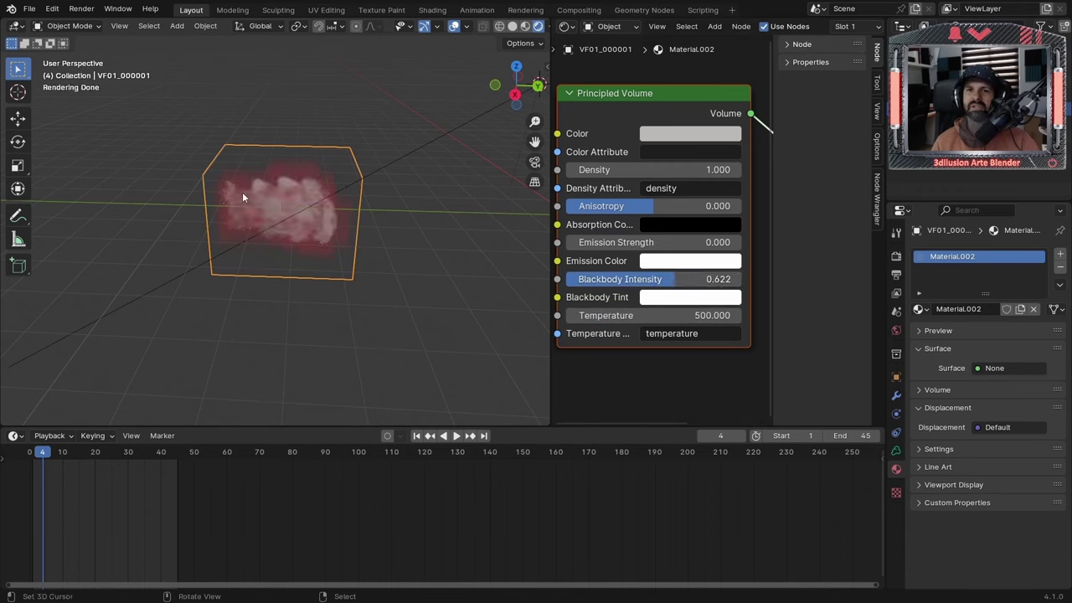
key(space)
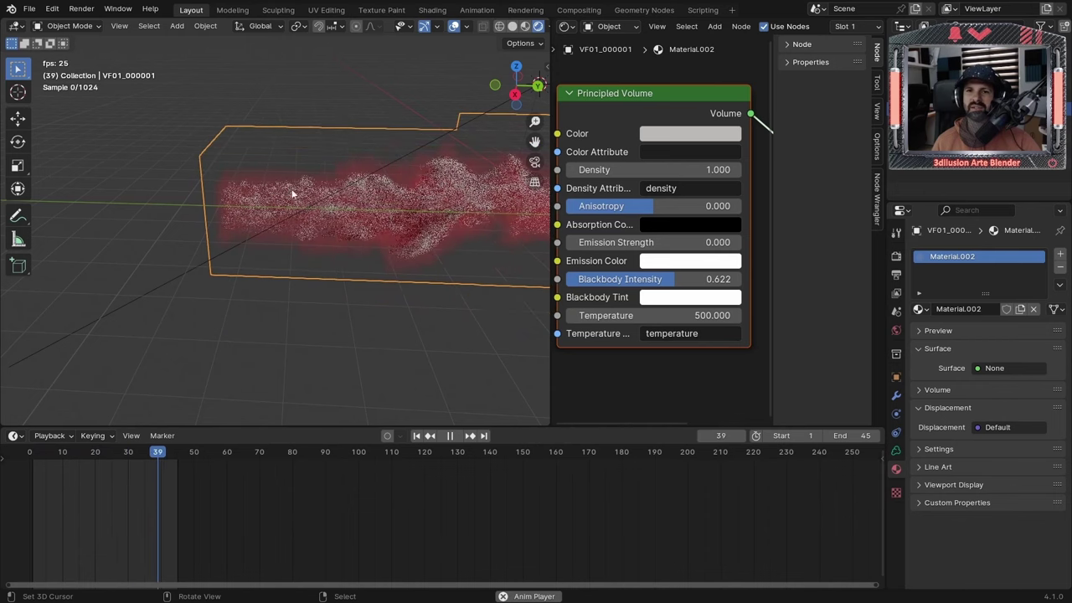
middle_drag(306, 261, 393, 206)
key(space)
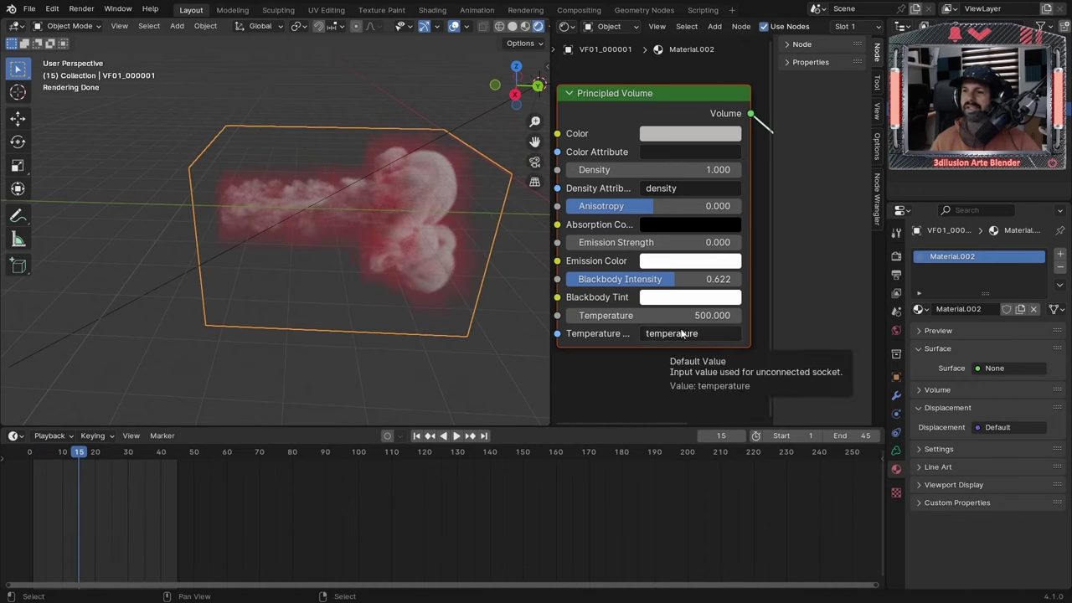
Check the volume's grids, then set the Principled Volume Temperature Attribute to fuel
click(897, 454)
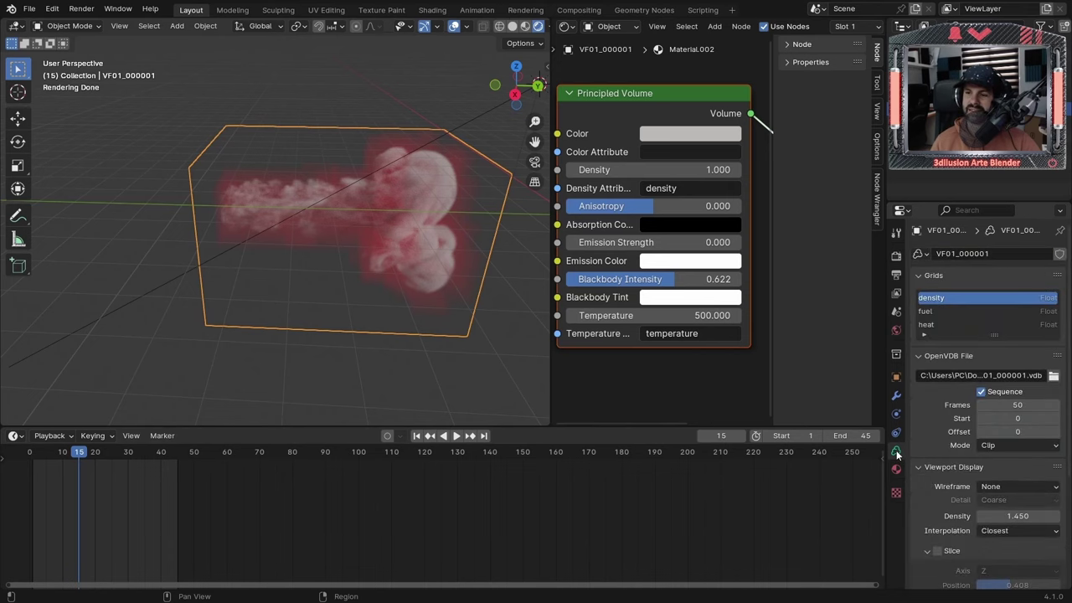
click(929, 315)
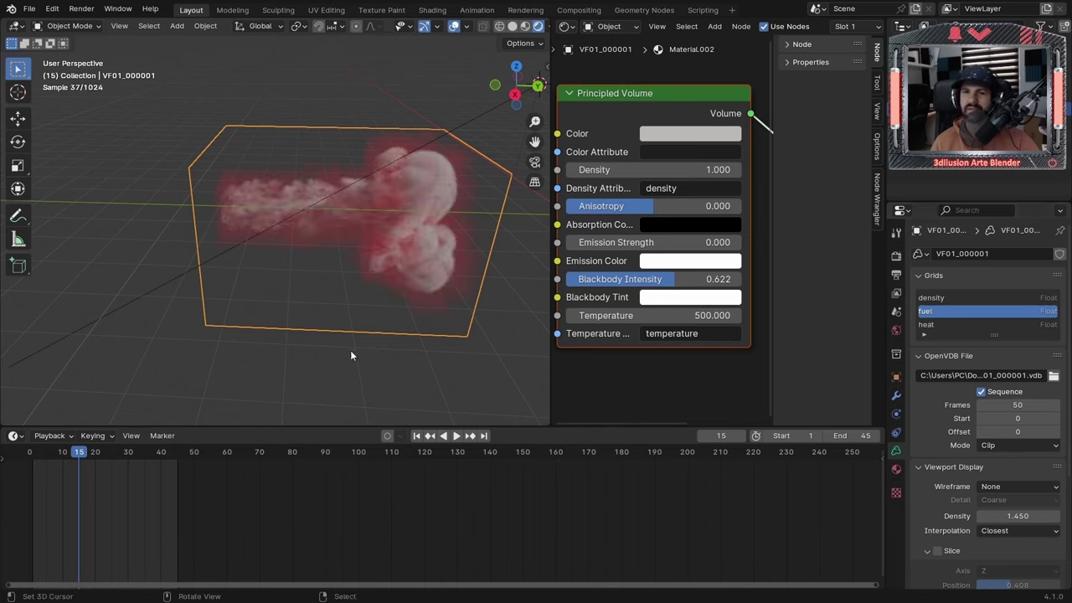
click(693, 333)
text(fue)
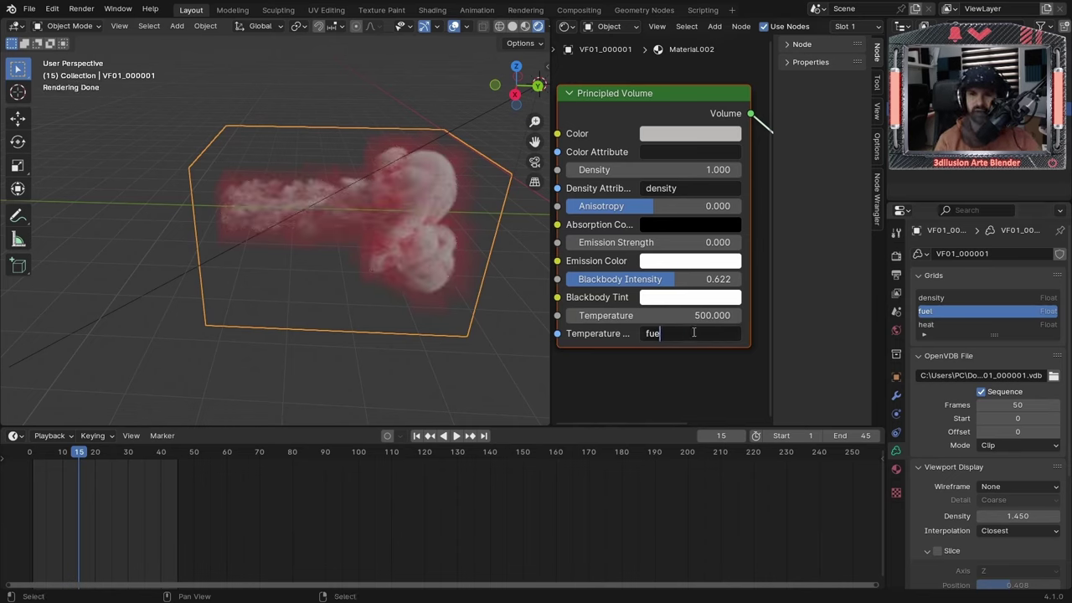
text(l)
key(Return)
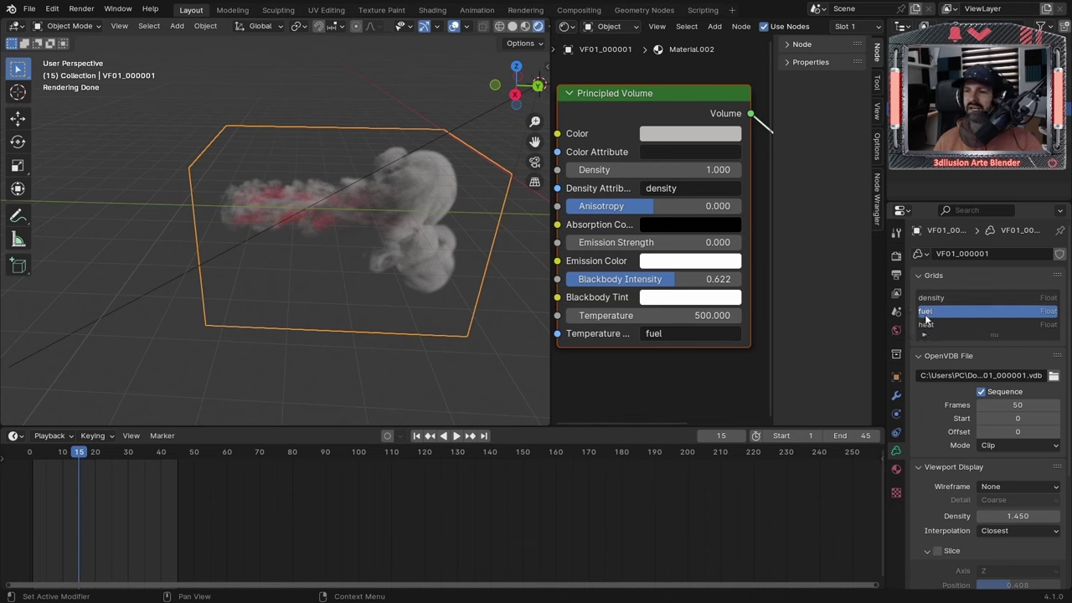
Preview the fuel glow, then set the Principled Volume Temperature to 7000
key(space)
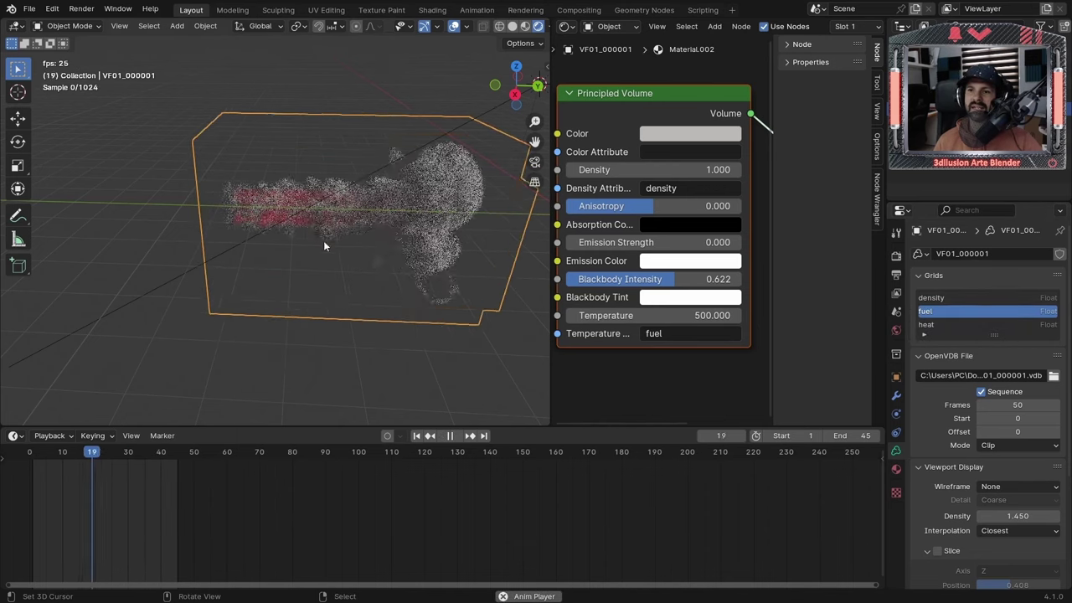
key(space)
click(644, 318)
text(7)
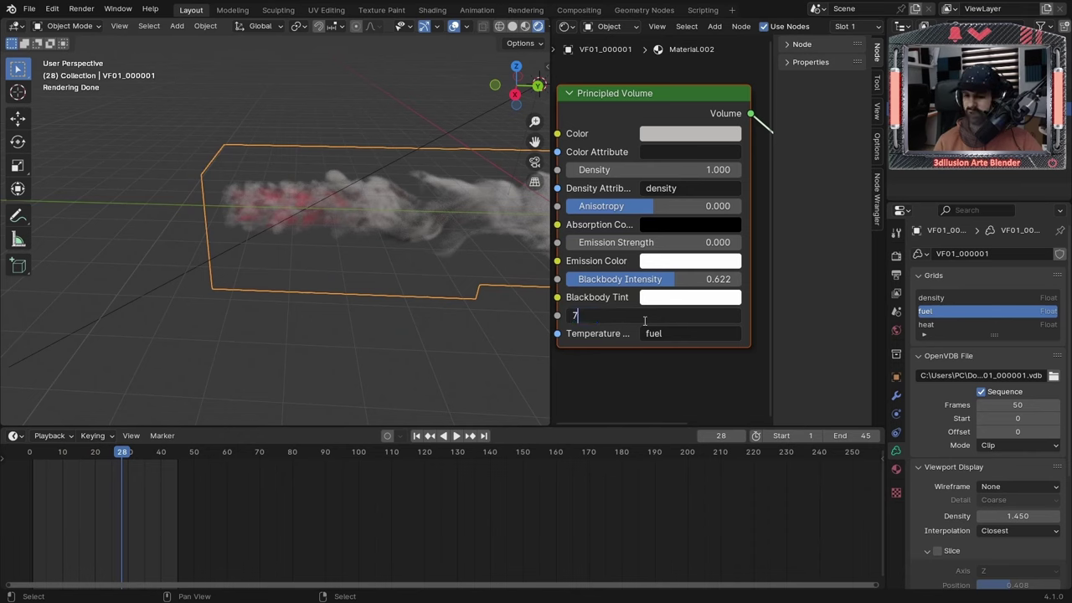
text(000.000)
key(Return)
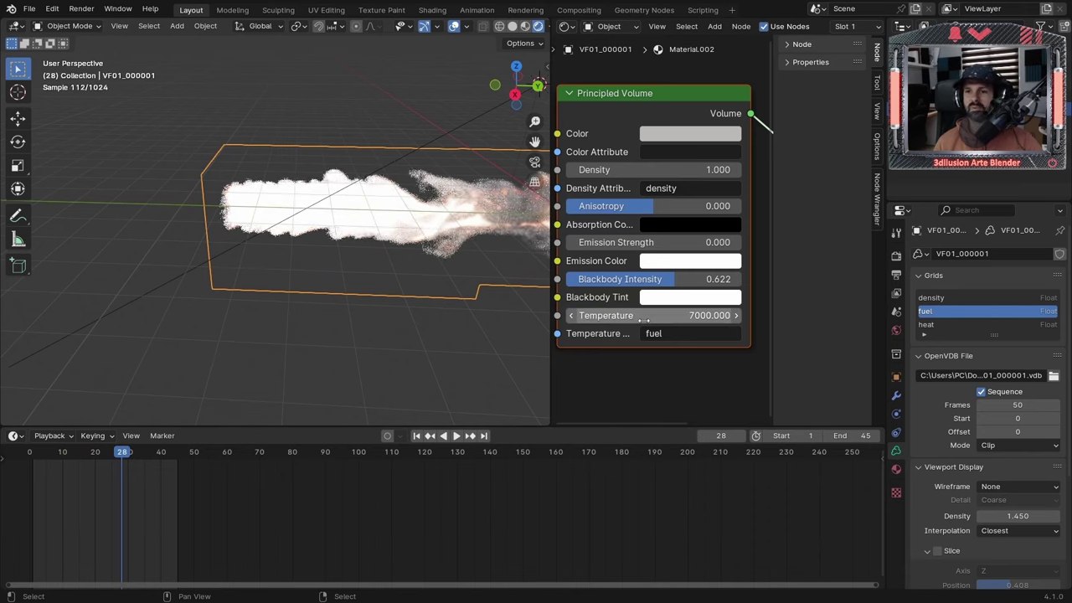
Lower the Temperature to 700 and play back the flame to check it
click(644, 320)
text(700)
key(Return)
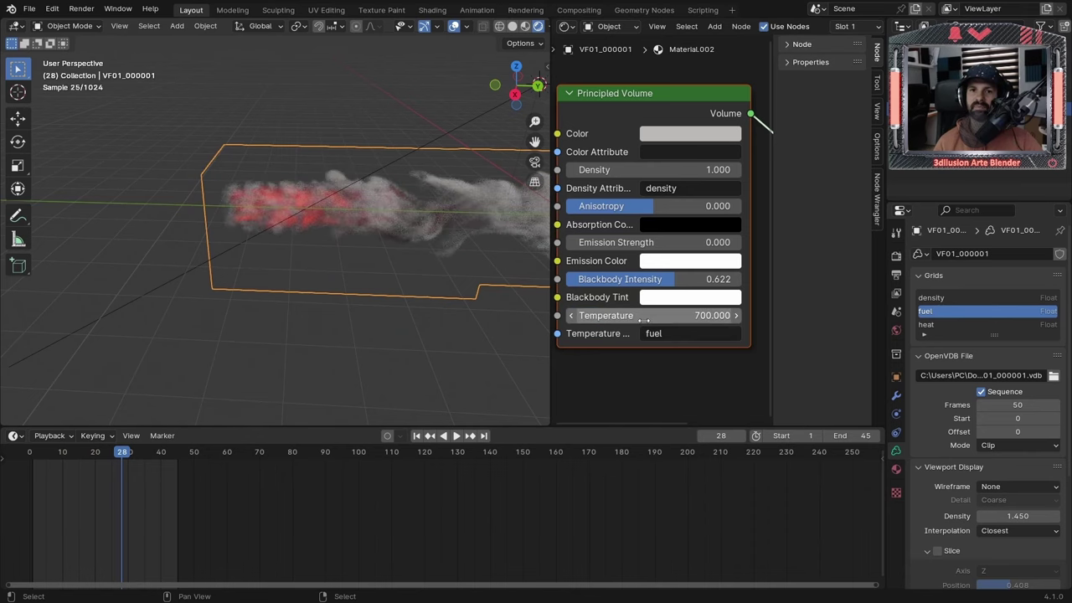
key(space)
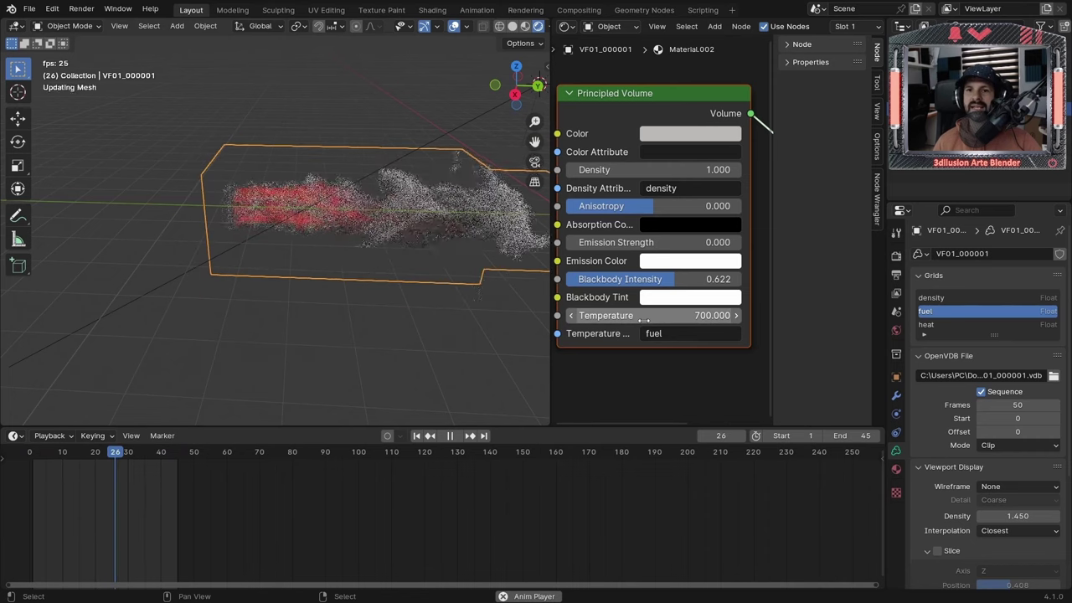
key(space)
Set the Temperature to 800 and play the animation to preview the glow
click(644, 320)
text(8)
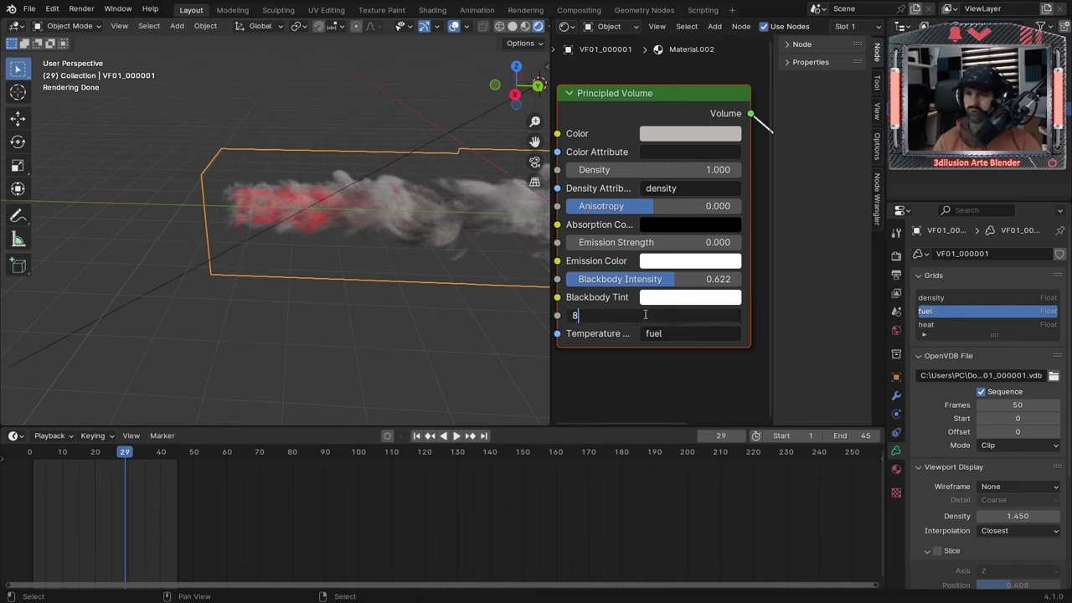
text(00)
key(Return)
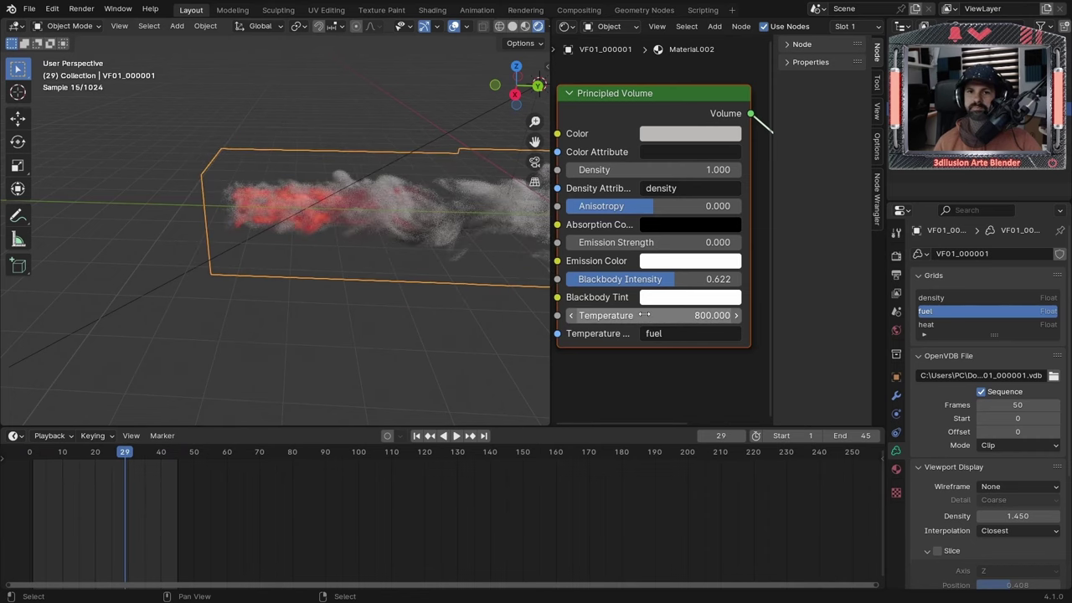
key(space)
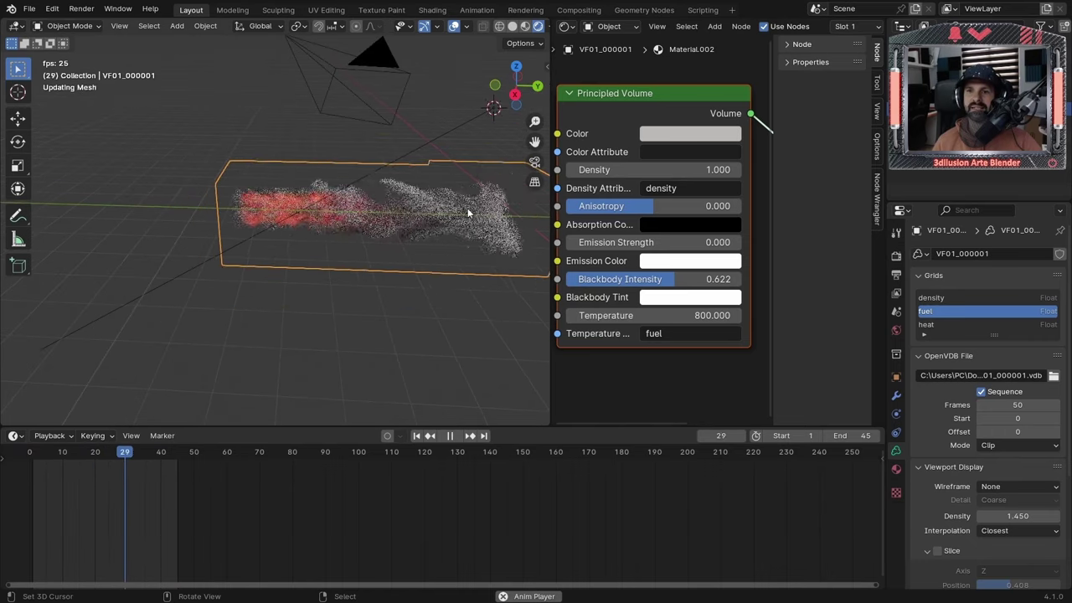
key(space)
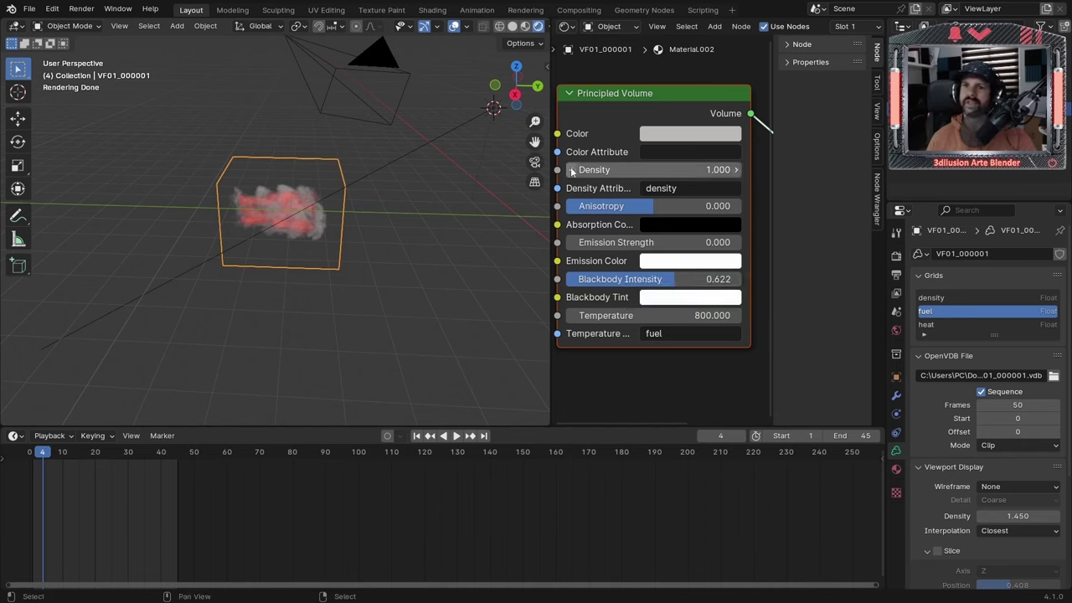
Import every SF01 frame from the slow flame folder as an OpenVDB volume beside the smoke
shift+right_click(477, 231)
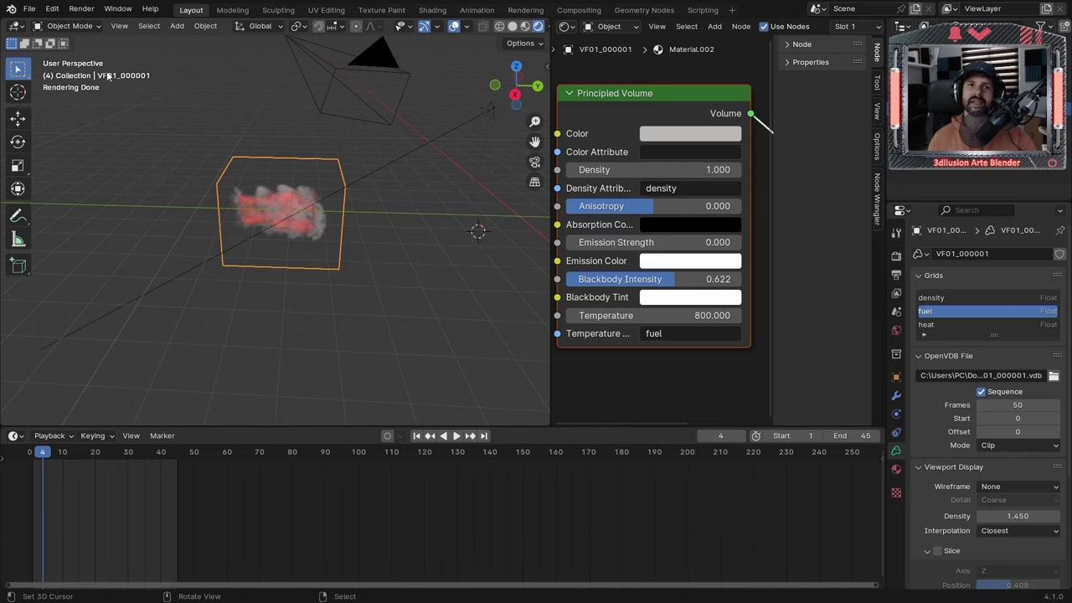
click(29, 8)
shift+right_click(381, 222)
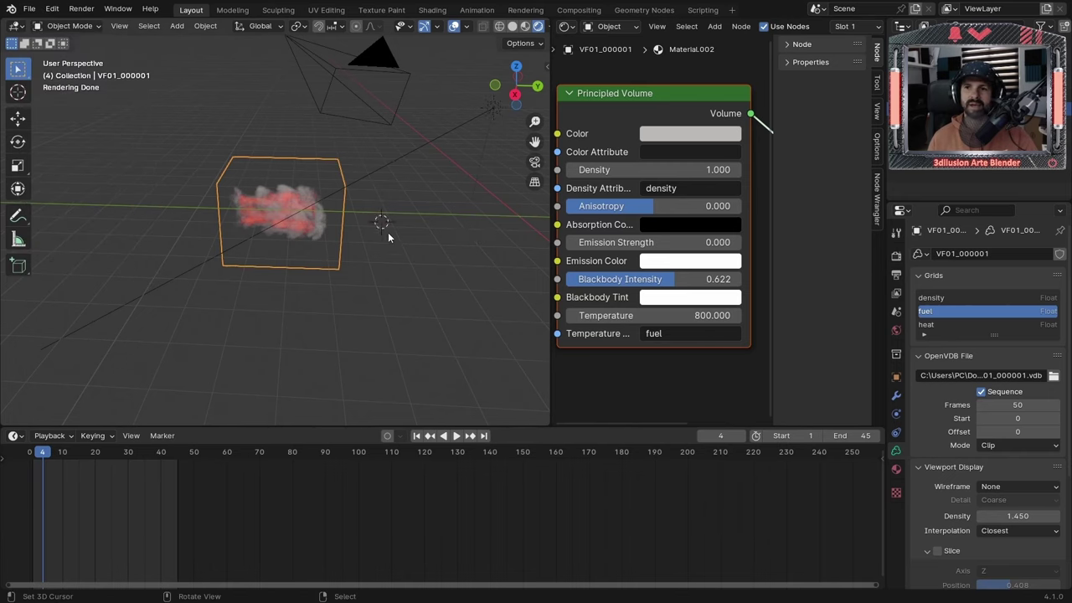
key(shift+a)
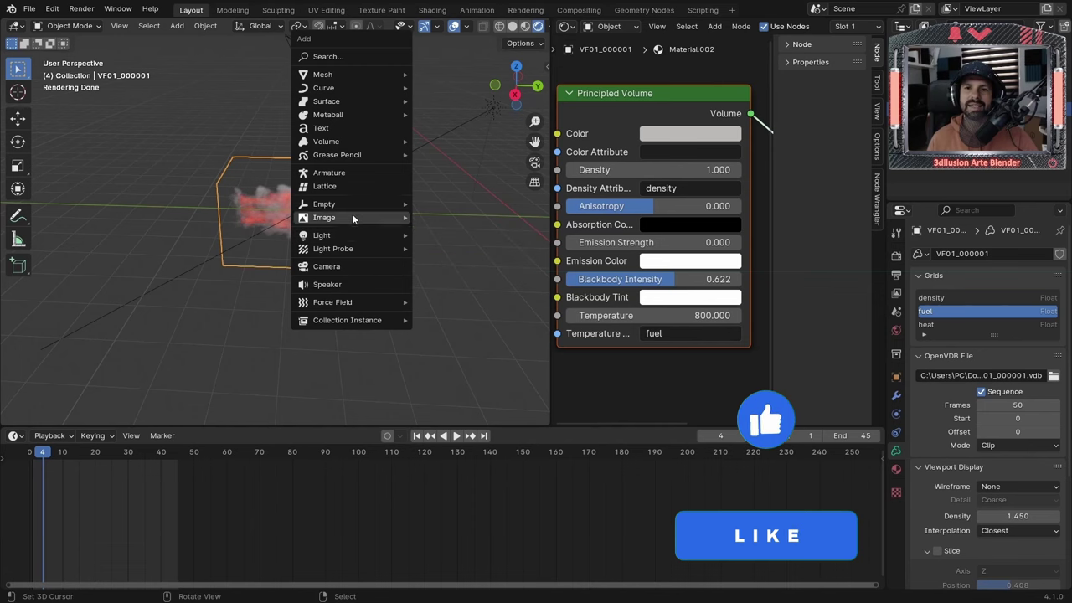
click(452, 141)
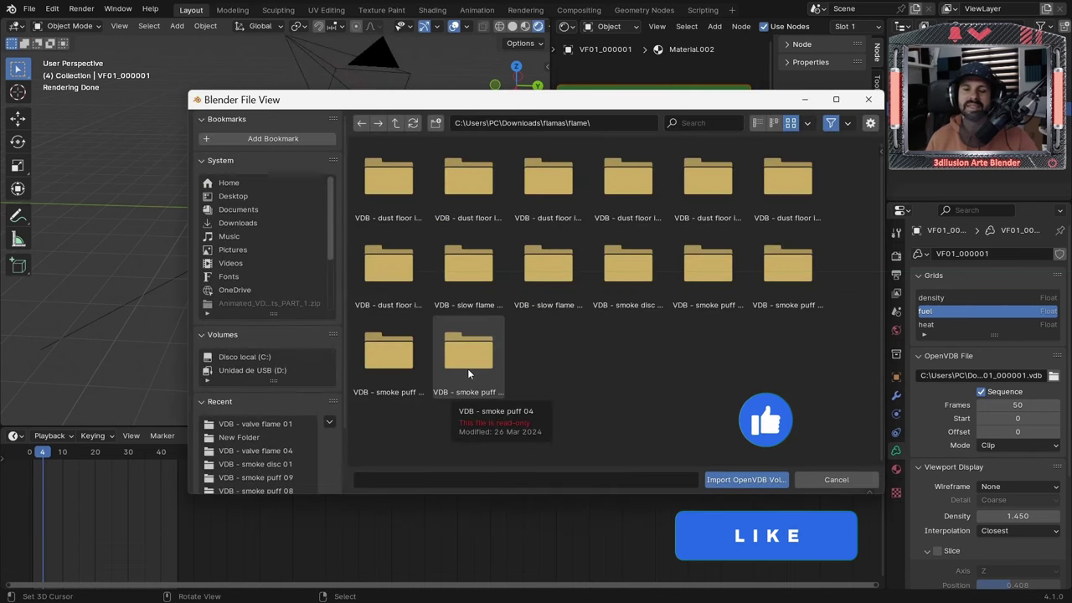
double_click(490, 274)
click(395, 193)
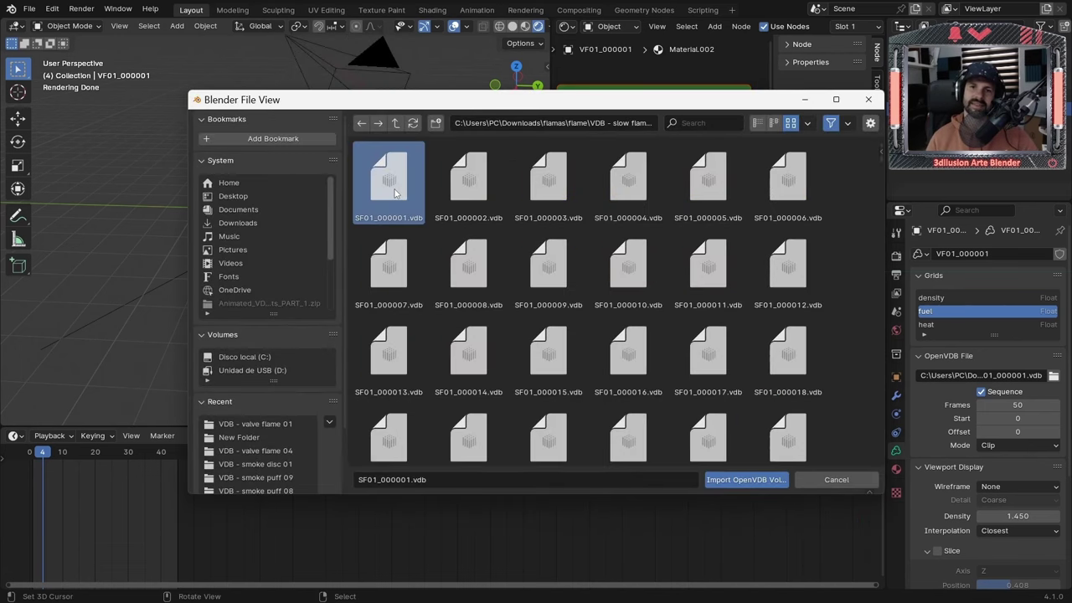
key(a)
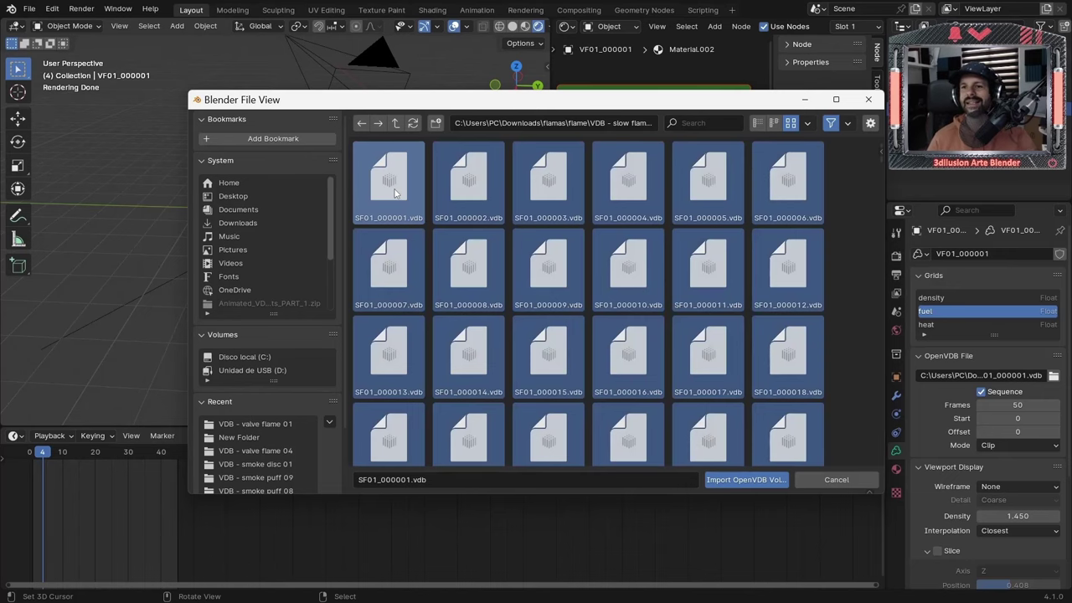
click(741, 480)
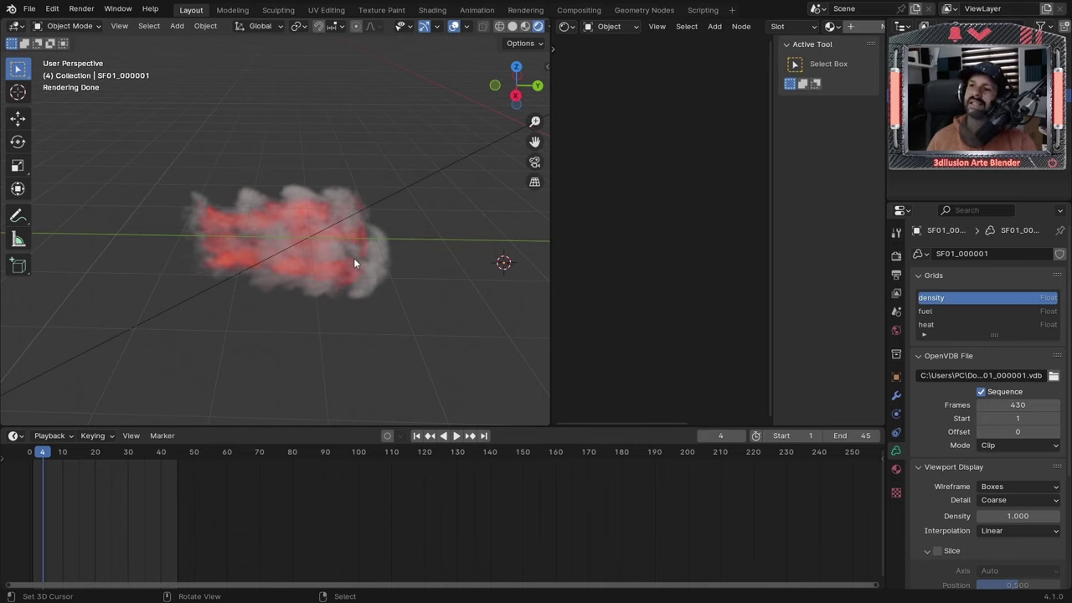
Show the Render Properties with the Cycles engine and sampling settings
click(895, 255)
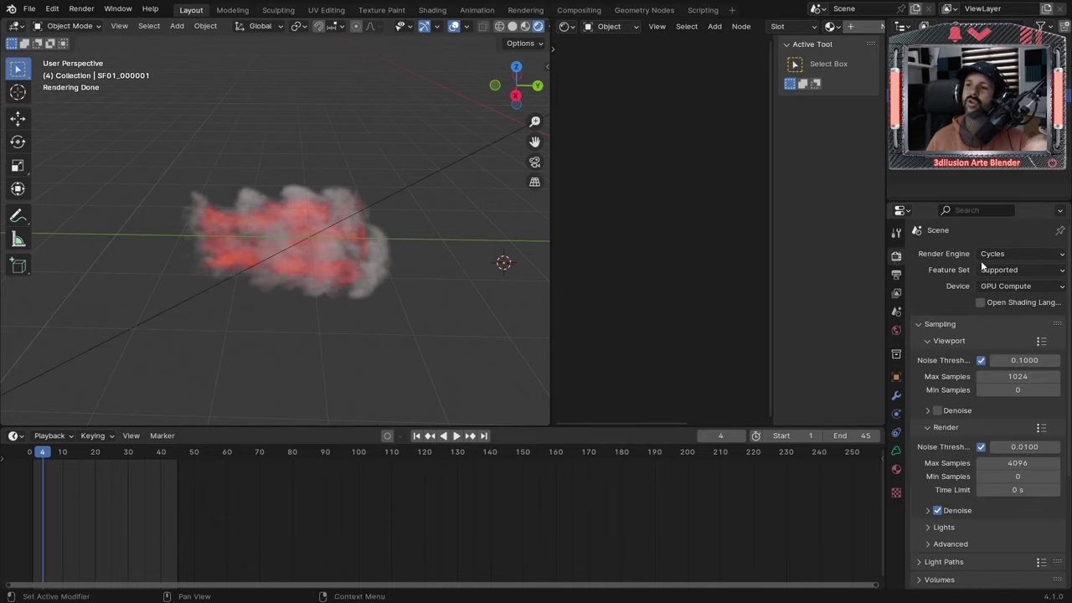